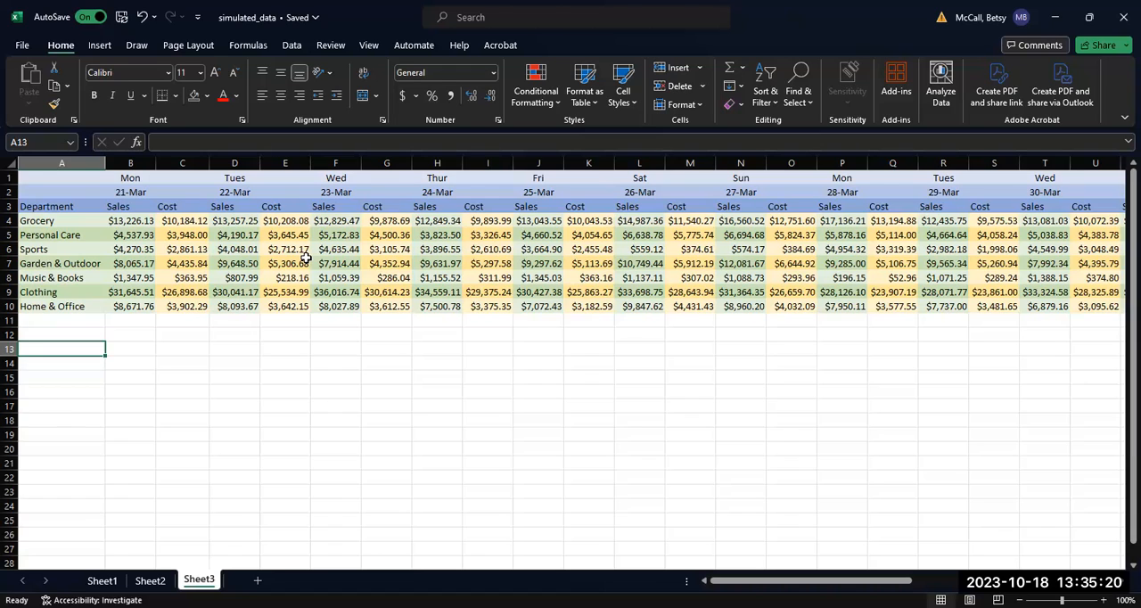
Step: Enter the title Sales in A13 and copy the department list from A3:A10 to A14 below it
{"action": "type", "text": "Sale"}
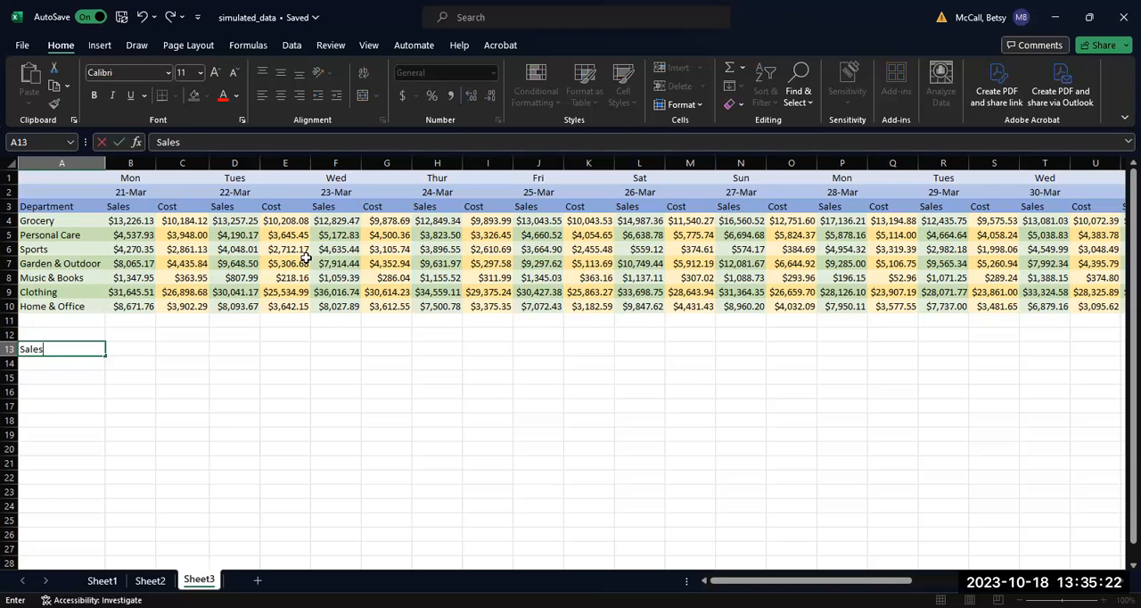
{"action": "type", "text": "s"}
{"action": "key", "text": "Return"}
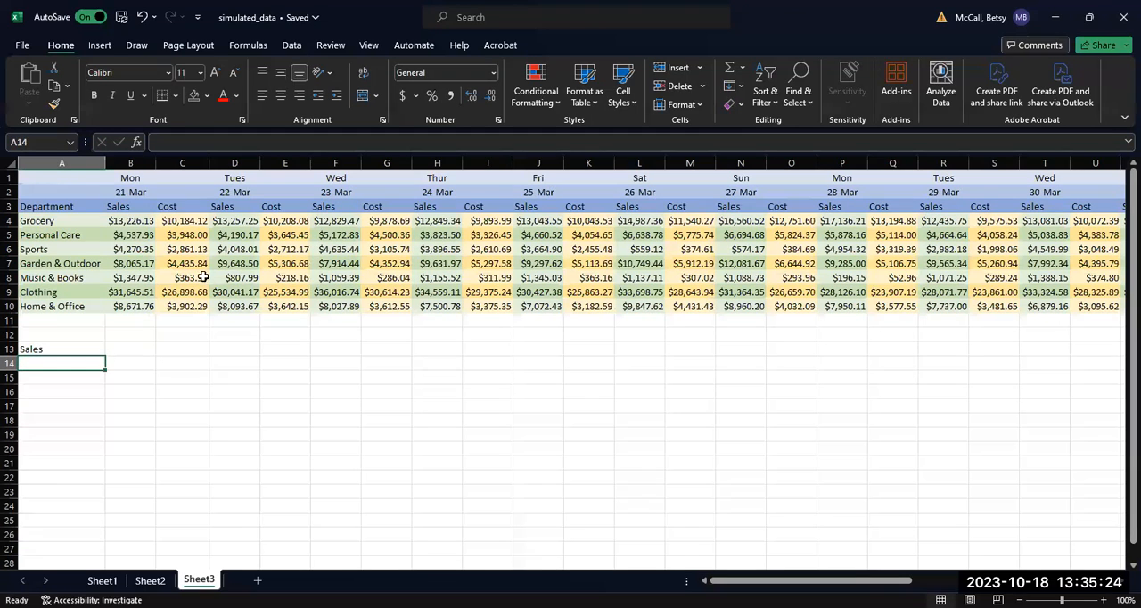
{"action": "left_click_drag", "start_coordinate": [36, 209], "coordinate": [40, 307]}
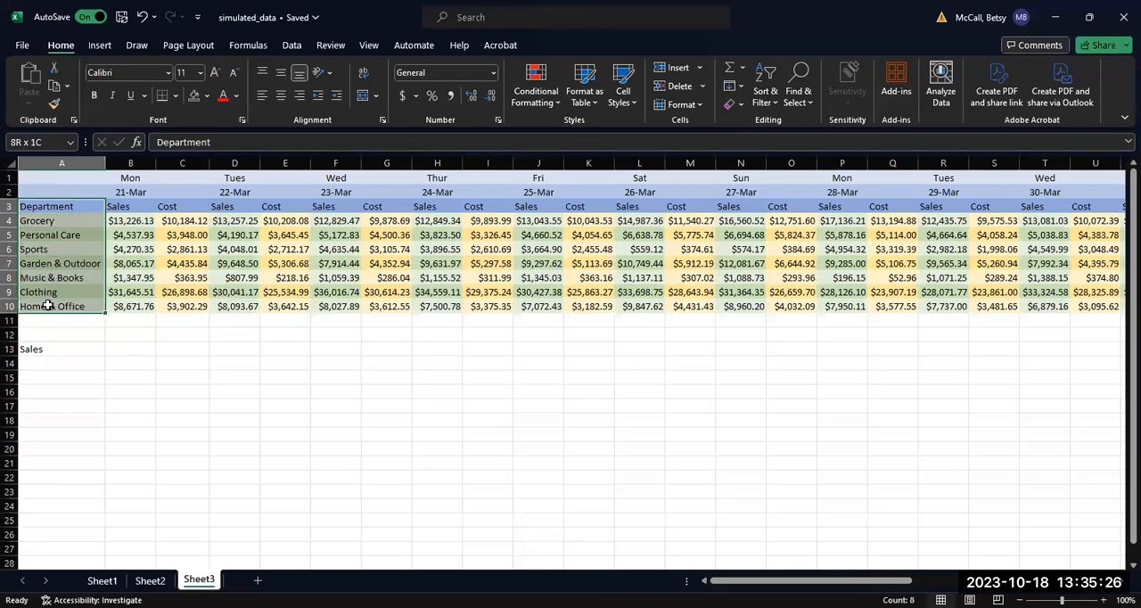
{"action": "key", "text": "ctrl+c"}
{"action": "left_click", "coordinate": [39, 367]}
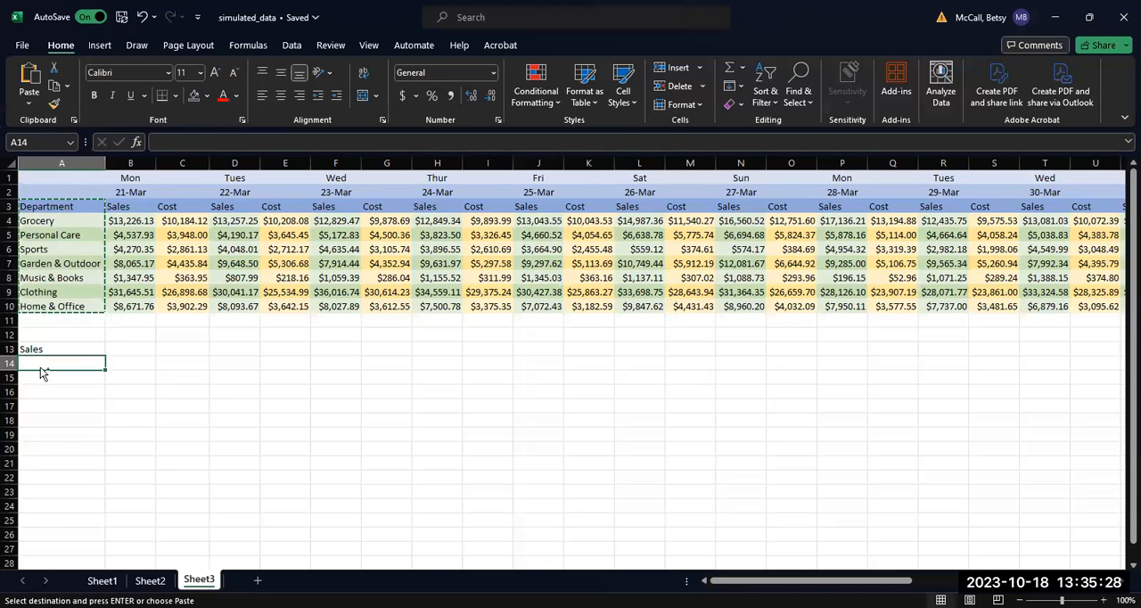
{"action": "key", "text": "ctrl+v"}
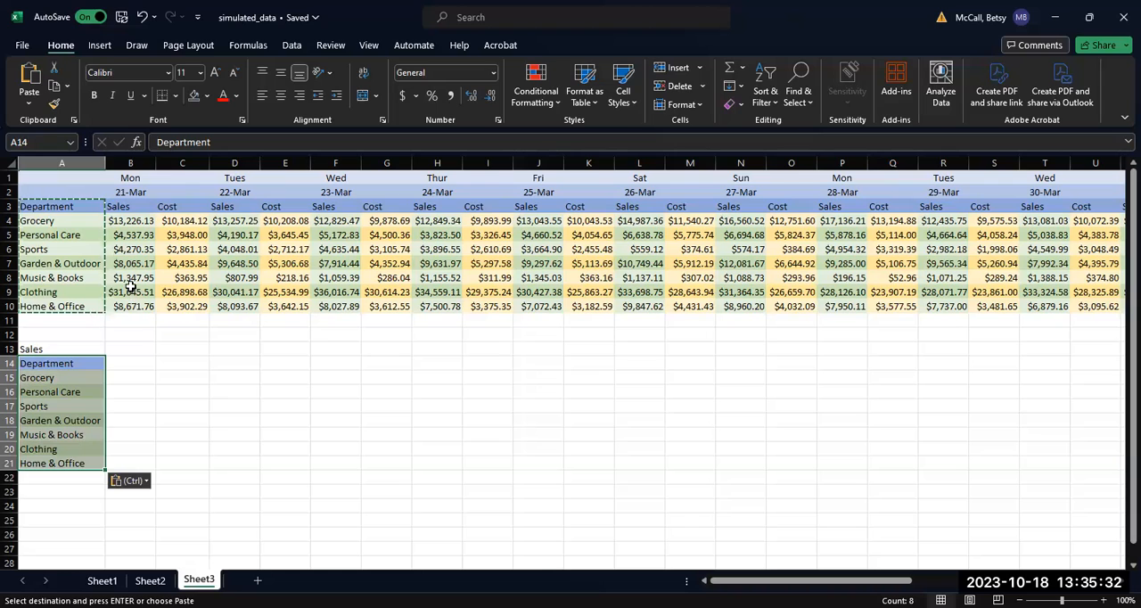
Step: Enter the dates 21-Mar, 22-Mar and 23-Mar as column headings in B14:D14
{"action": "left_click", "coordinate": [127, 380]}
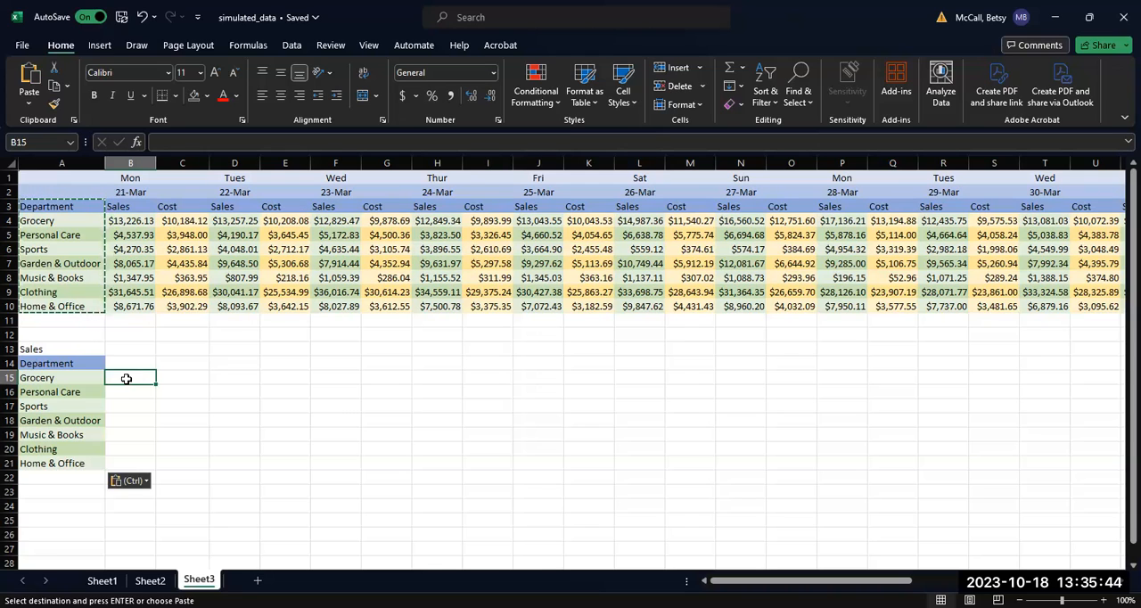
{"action": "left_click", "coordinate": [130, 362]}
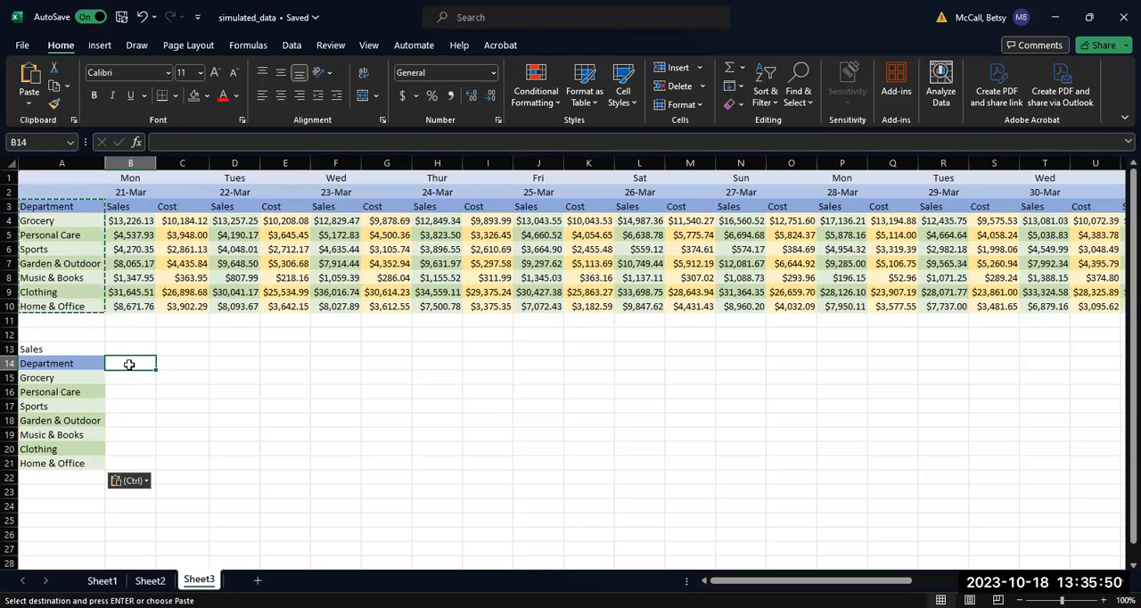
{"action": "type", "text": "21-Ma"}
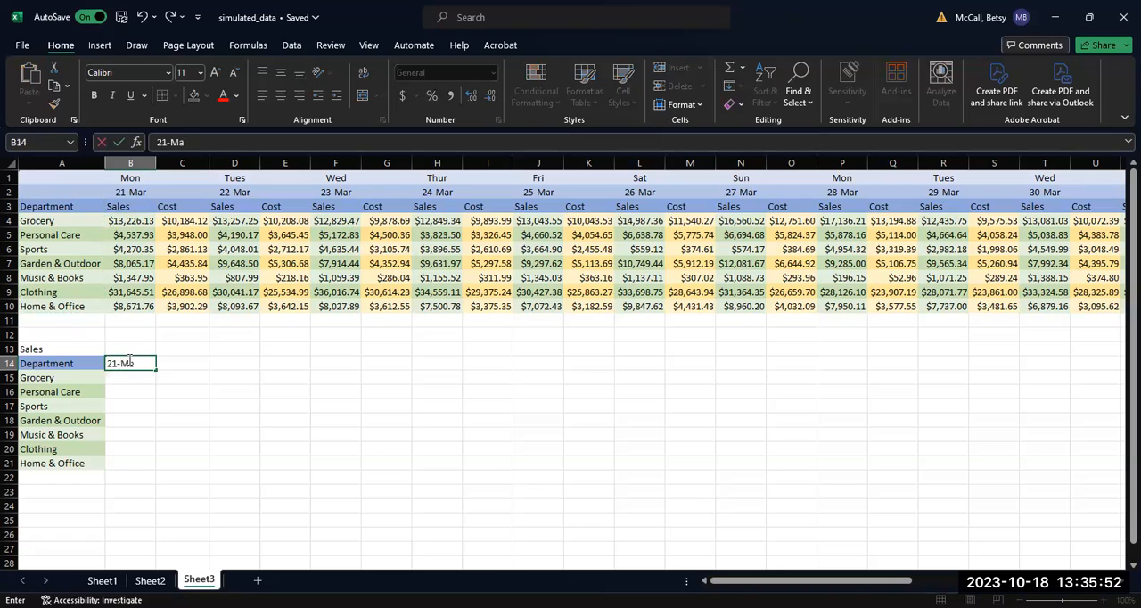
{"action": "type", "text": "r"}
{"action": "key", "text": "Tab"}
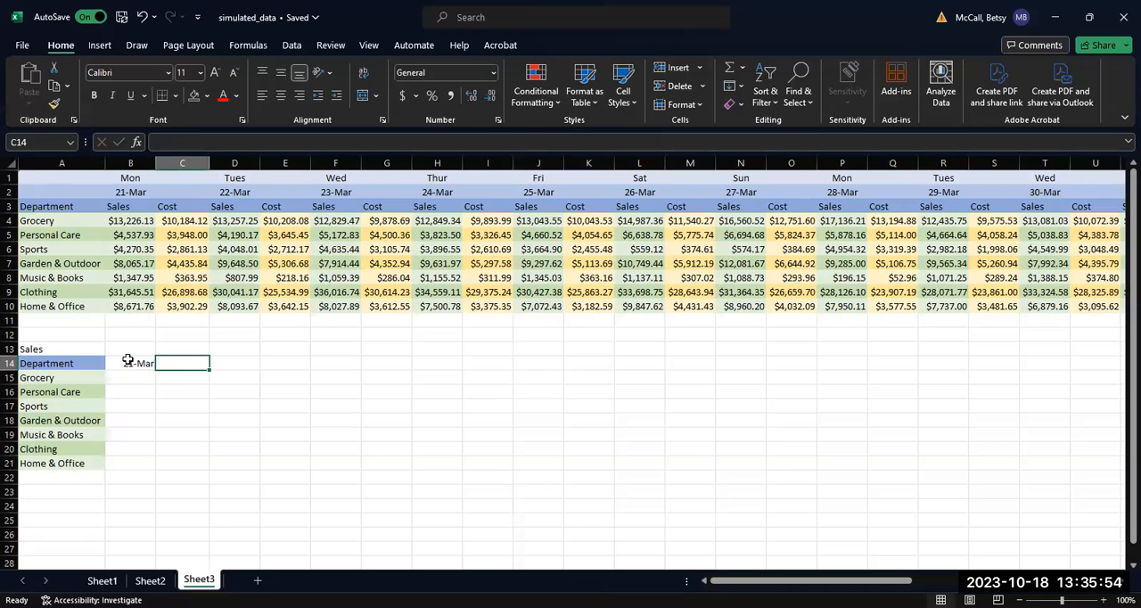
{"action": "type", "text": "22-Mar"}
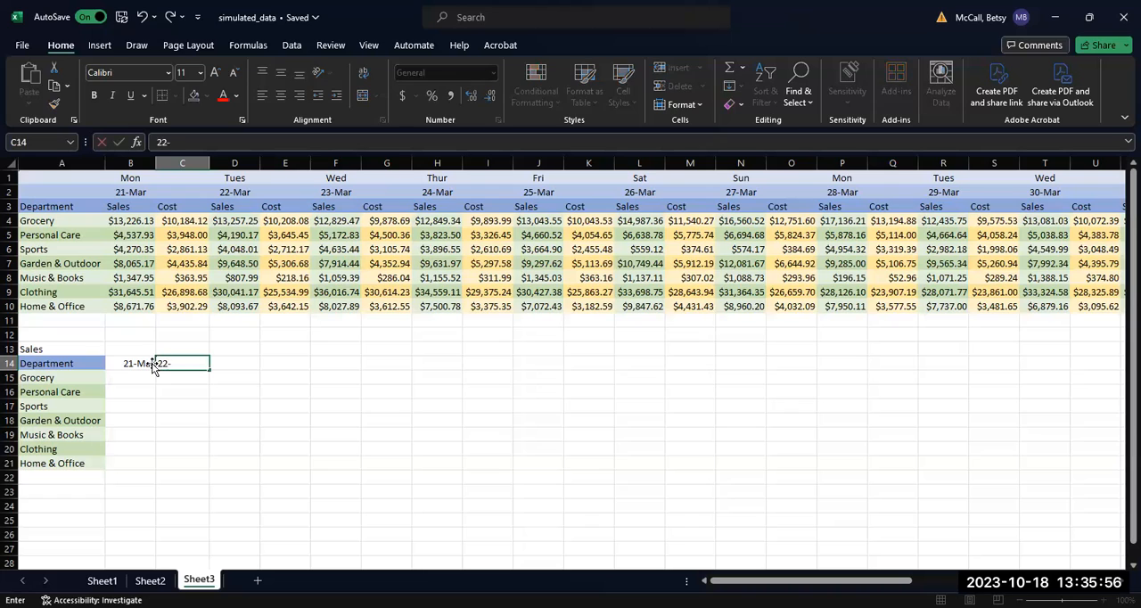
{"action": "key", "text": "Tab"}
{"action": "type", "text": "23-Mar"}
{"action": "key", "text": "Tab"}
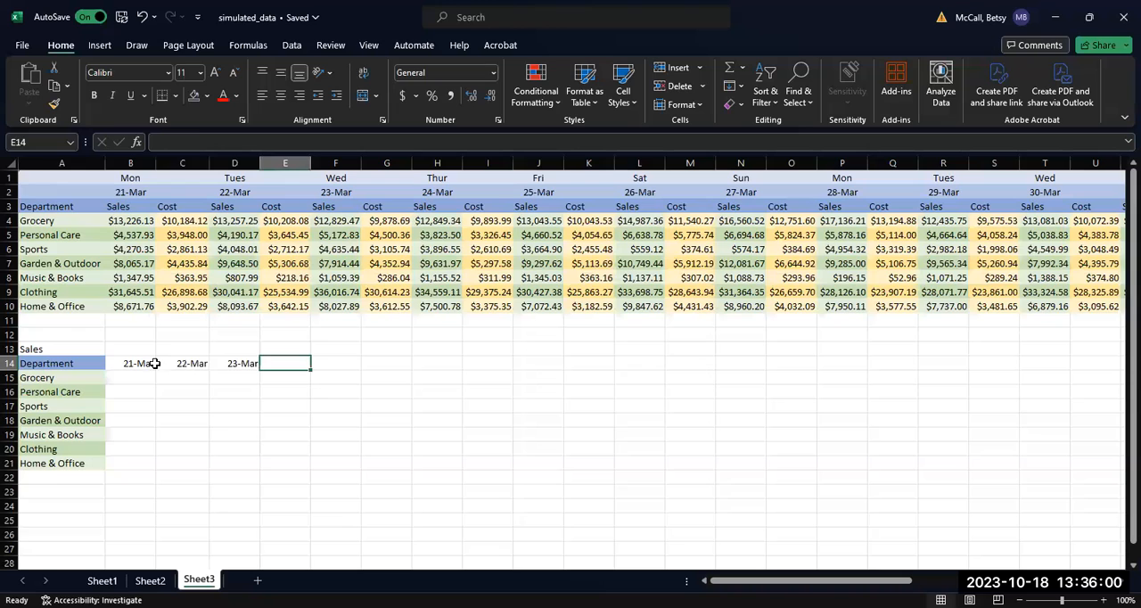
Step: Extend the daily date series in row 14 from B14 across to V14
{"action": "left_click", "coordinate": [154, 363]}
{"action": "left_click_drag", "start_coordinate": [154, 363], "coordinate": [1062, 364]}
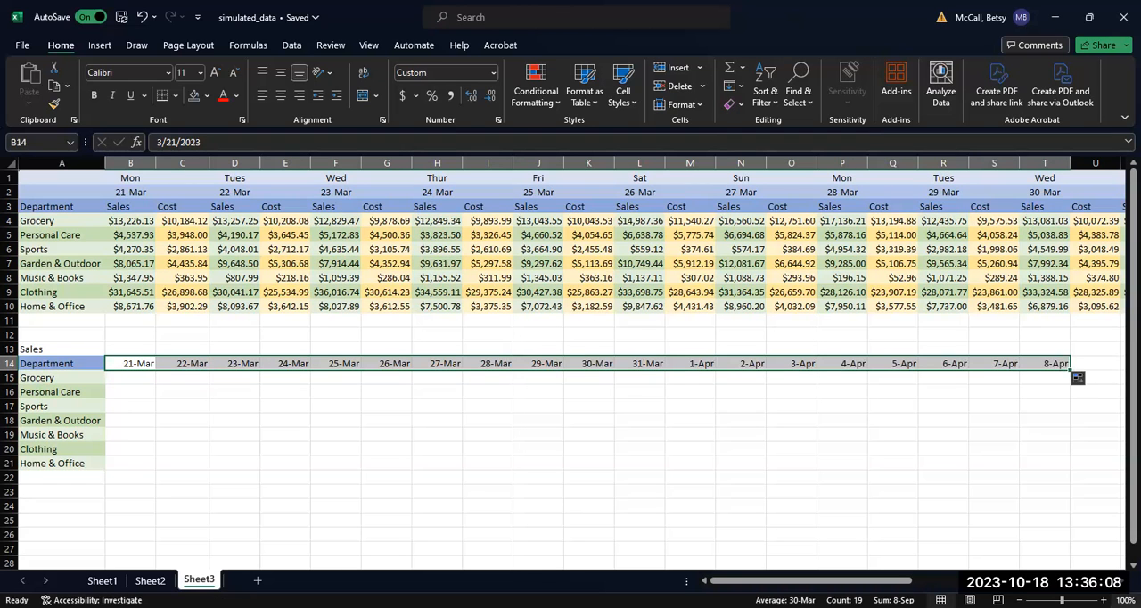
{"action": "scroll", "coordinate": [980, 374], "scroll_direction": "right", "scroll_amount": 2}
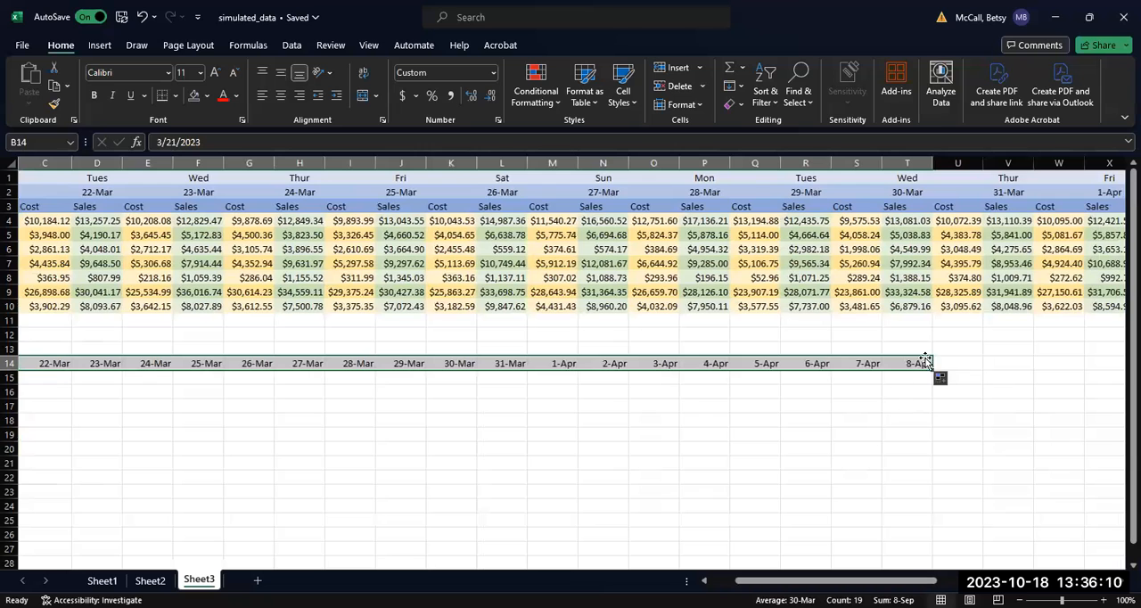
{"action": "left_click_drag", "start_coordinate": [933, 370], "coordinate": [1007, 365]}
Step: Link the Grocery sales for 21-Mar and 22-Mar to the source data with =B4 in B15 and =D4 in C15
{"action": "left_click_drag", "start_coordinate": [772, 580], "coordinate": [749, 586]}
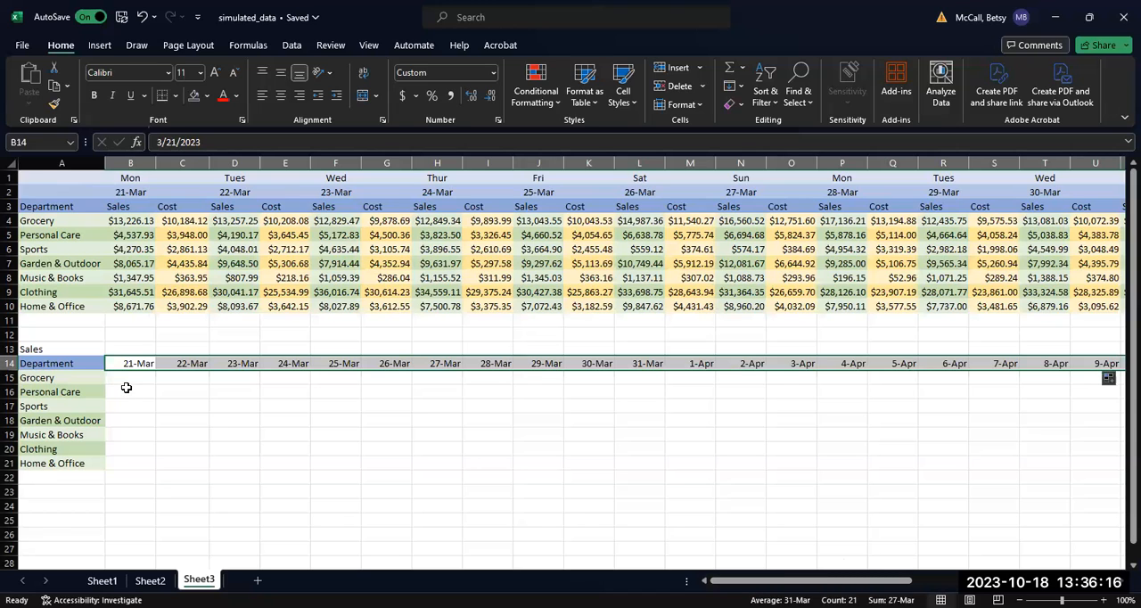
{"action": "left_click", "coordinate": [127, 379]}
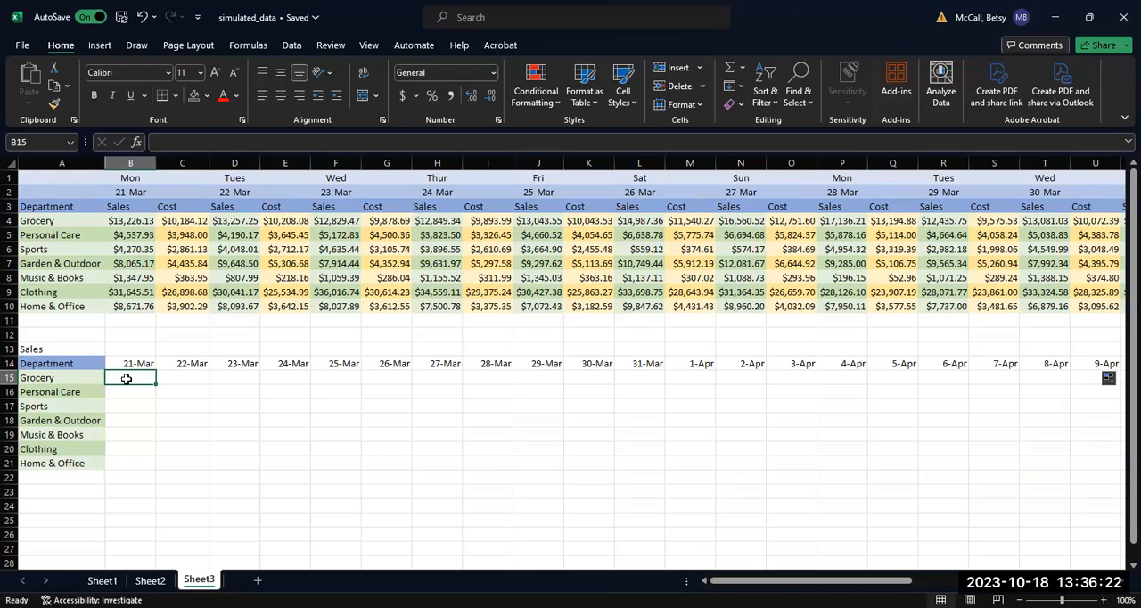
{"action": "type", "text": "="}
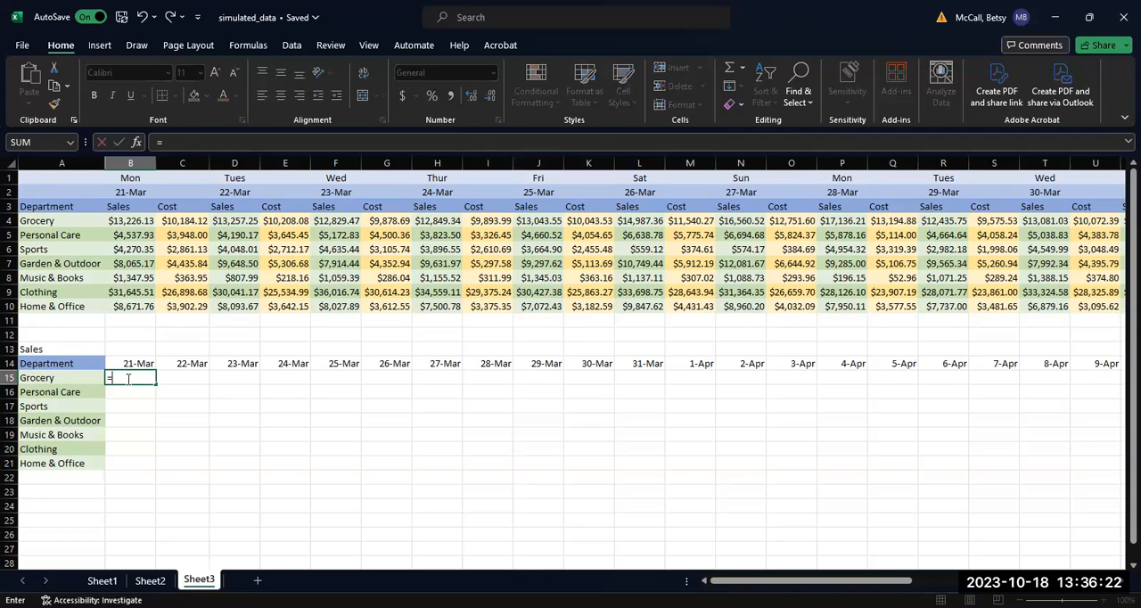
{"action": "left_click", "coordinate": [132, 219]}
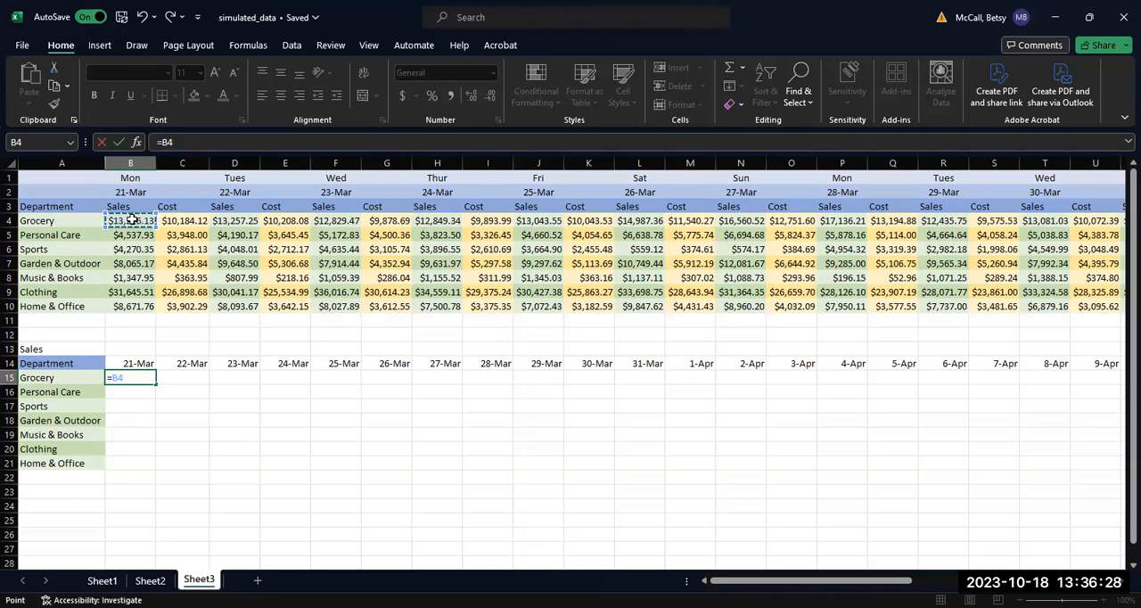
{"action": "key", "text": "Return"}
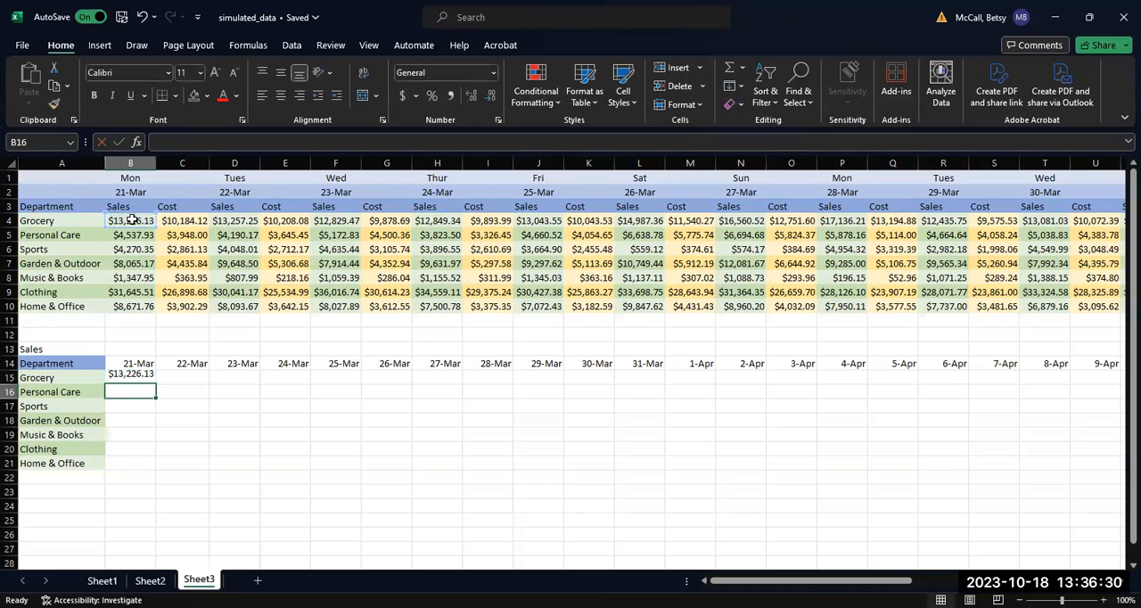
{"action": "left_click", "coordinate": [179, 376]}
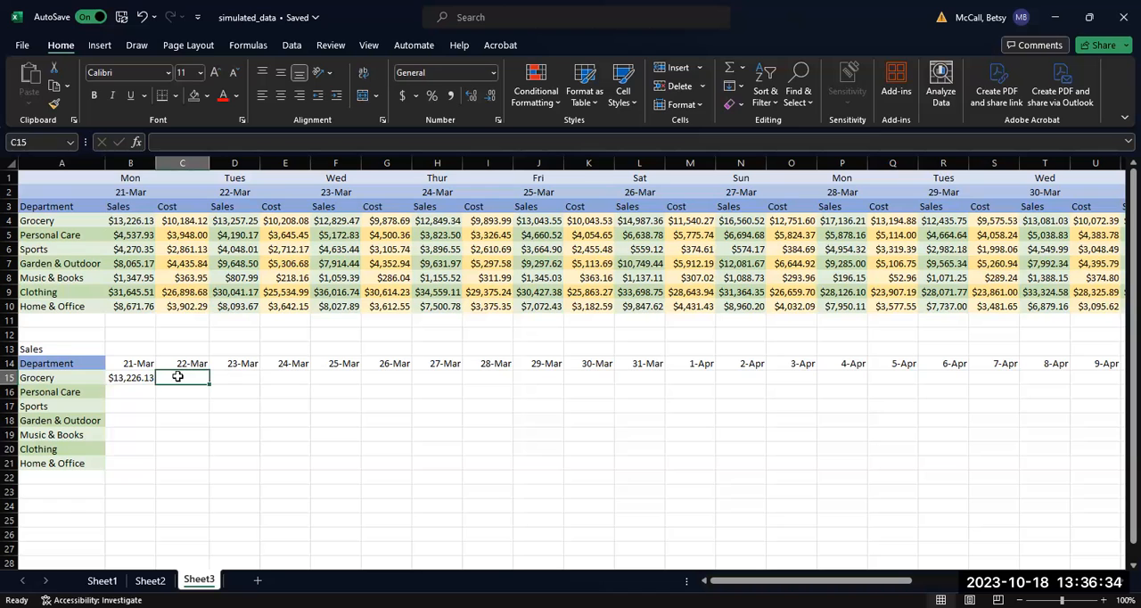
{"action": "type", "text": "="}
{"action": "left_click", "coordinate": [229, 220]}
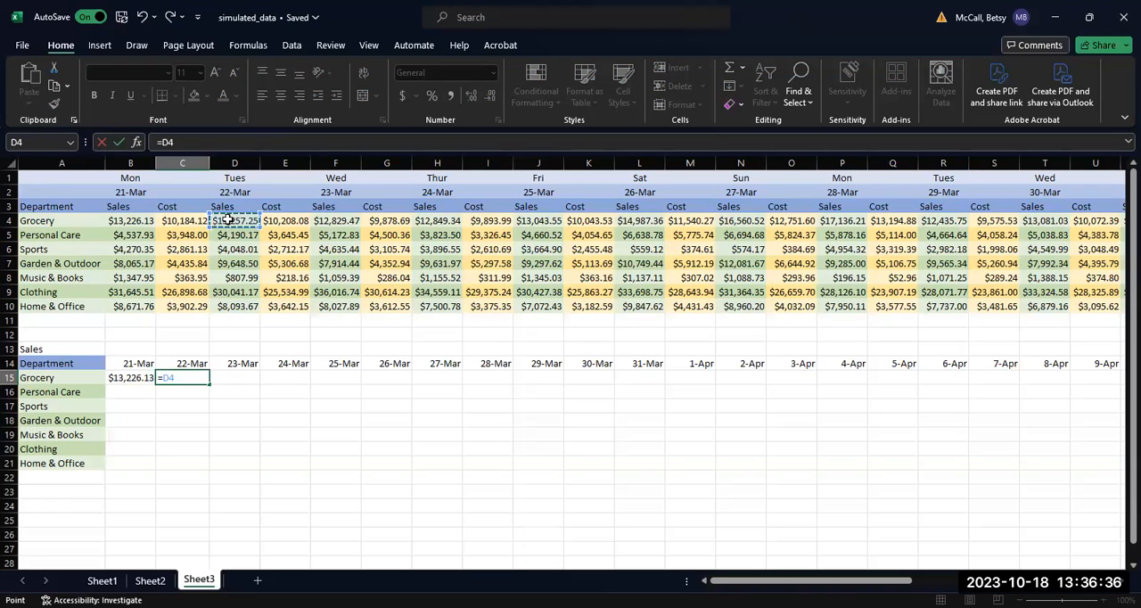
{"action": "key", "text": "Return"}
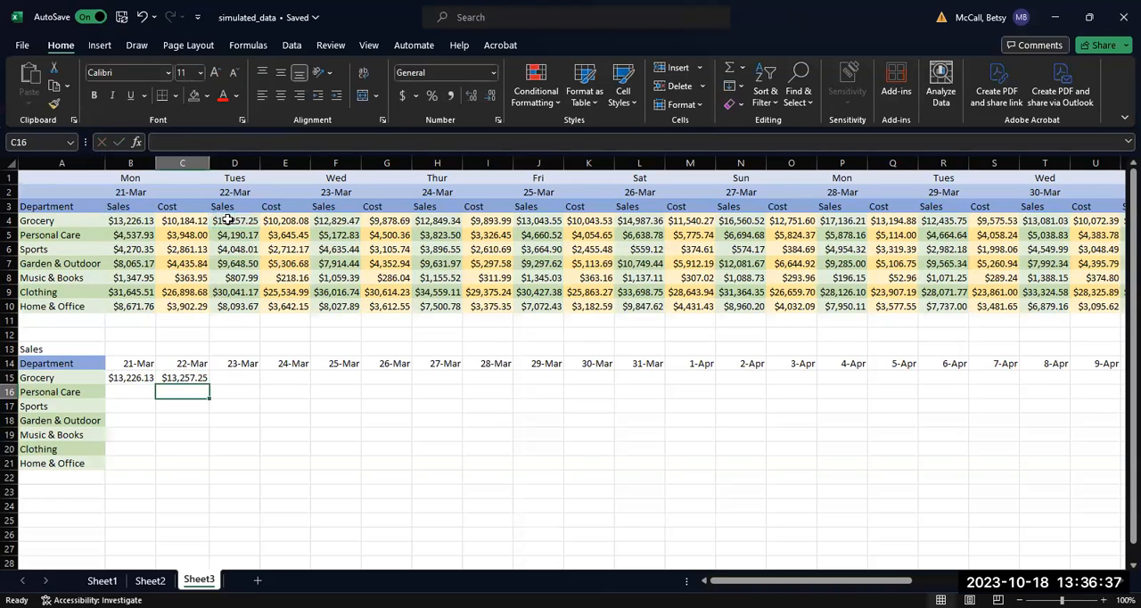
Step: Link the Grocery sales for 23-Mar and 24-Mar with =F4 in D15 and =H4 in E15
{"action": "left_click", "coordinate": [238, 377]}
{"action": "type", "text": "="}
{"action": "left_click", "coordinate": [346, 220]}
{"action": "key", "text": "Return"}
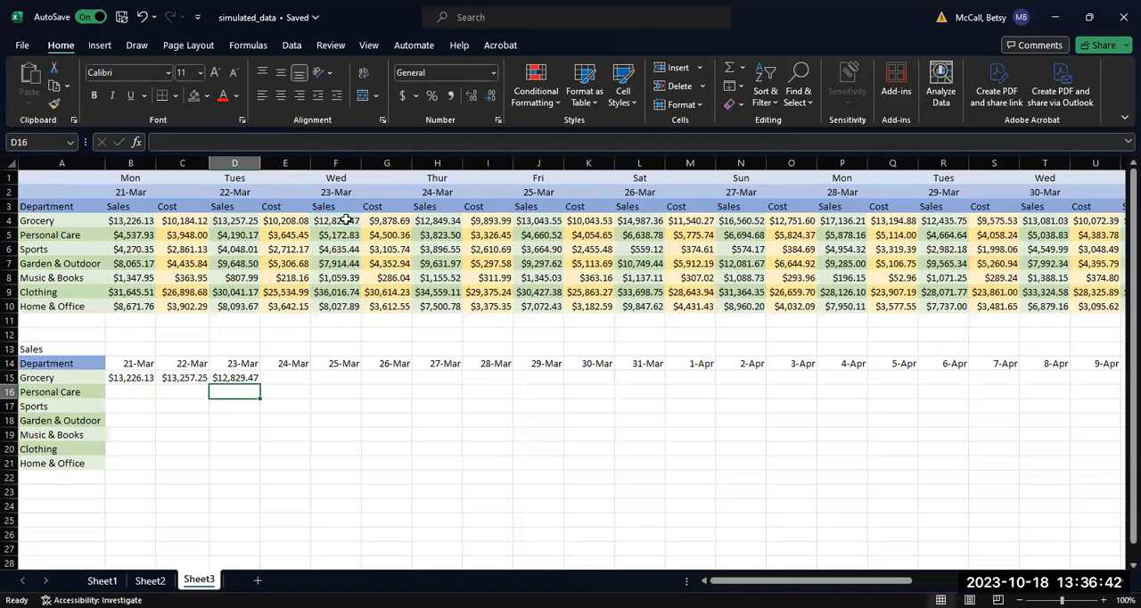
{"action": "left_click", "coordinate": [300, 377]}
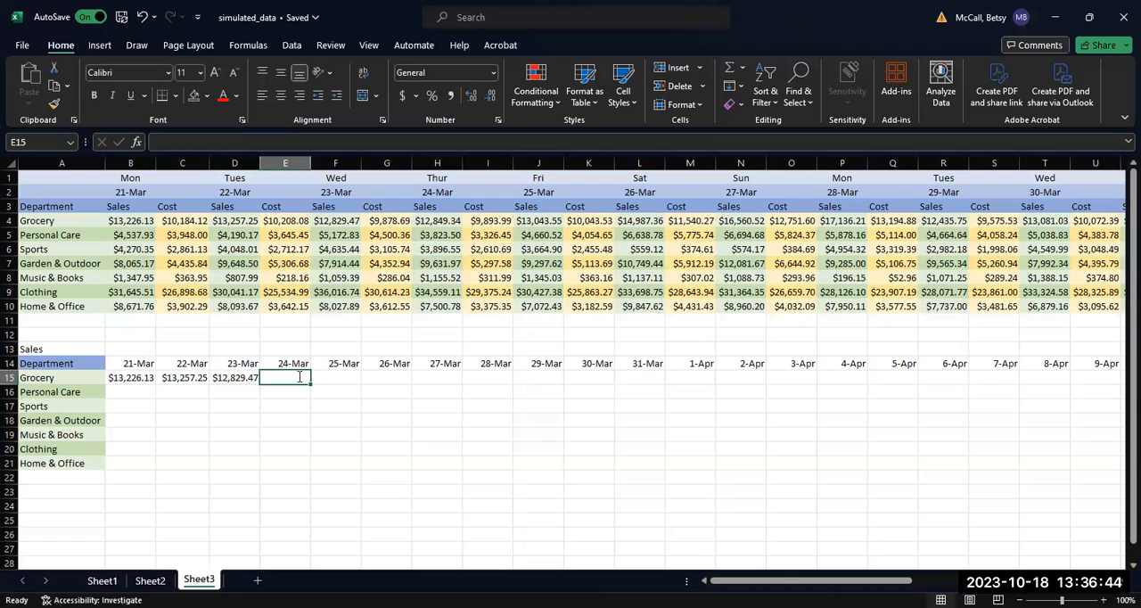
{"action": "type", "text": "="}
{"action": "left_click", "coordinate": [437, 220]}
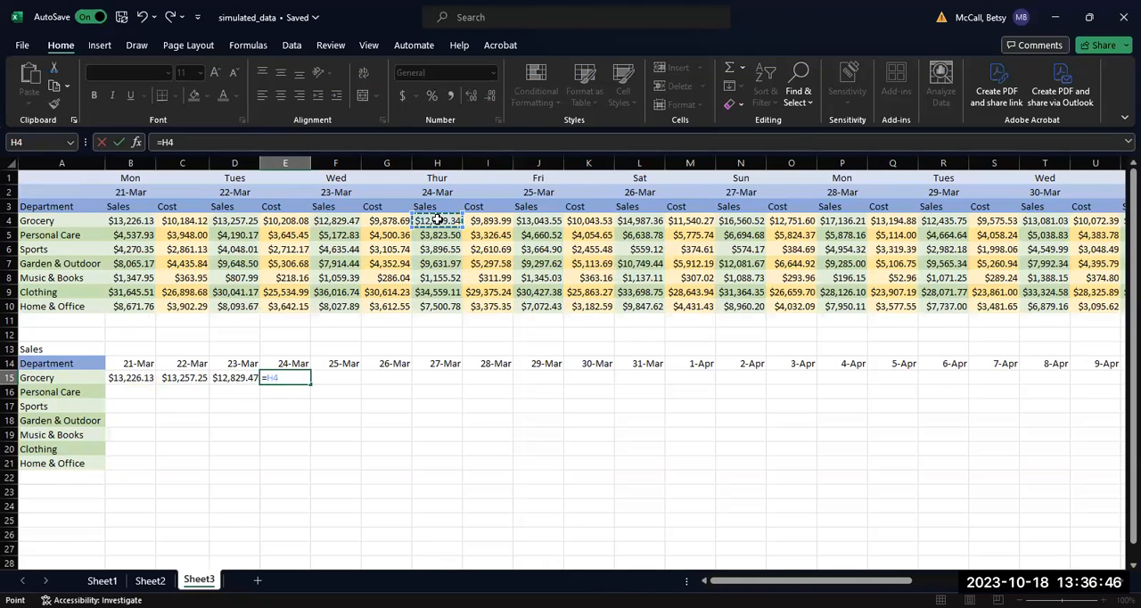
{"action": "key", "text": "Return"}
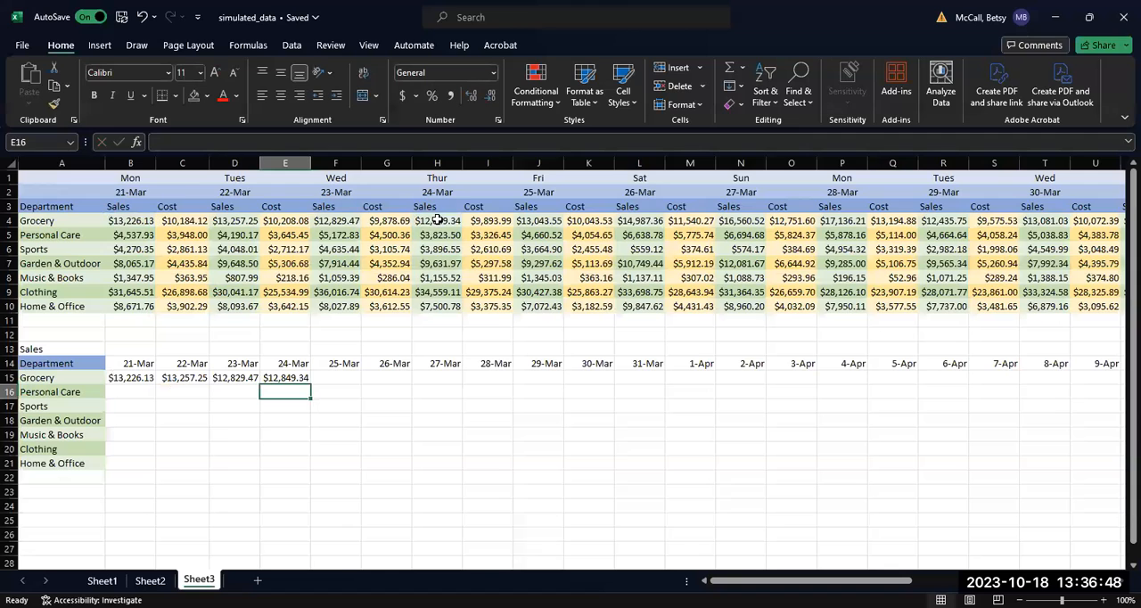
Step: Link the Grocery sales for 25-Mar and 26-Mar with =J4 in F15 and =L4 in G15
{"action": "left_click", "coordinate": [341, 380]}
{"action": "type", "text": "="}
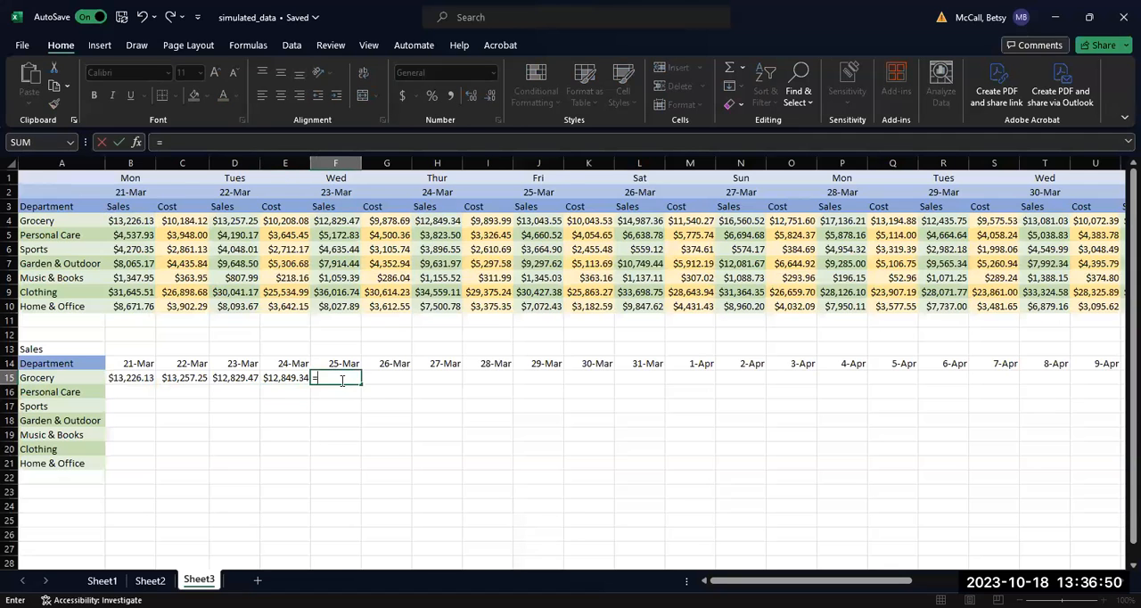
{"action": "left_click", "coordinate": [542, 225]}
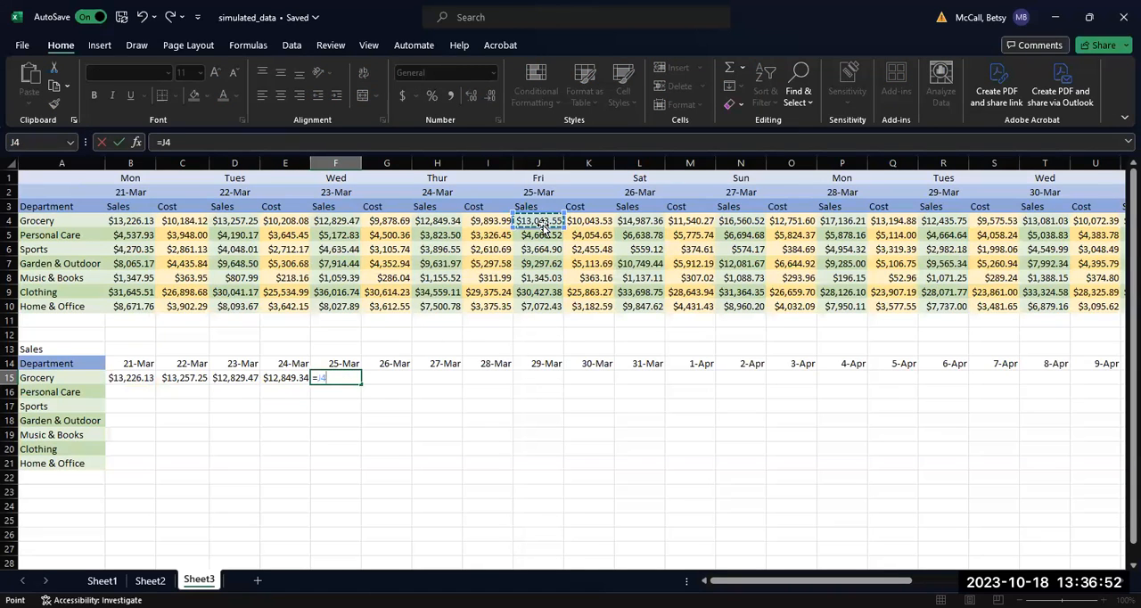
{"action": "key", "text": "Return"}
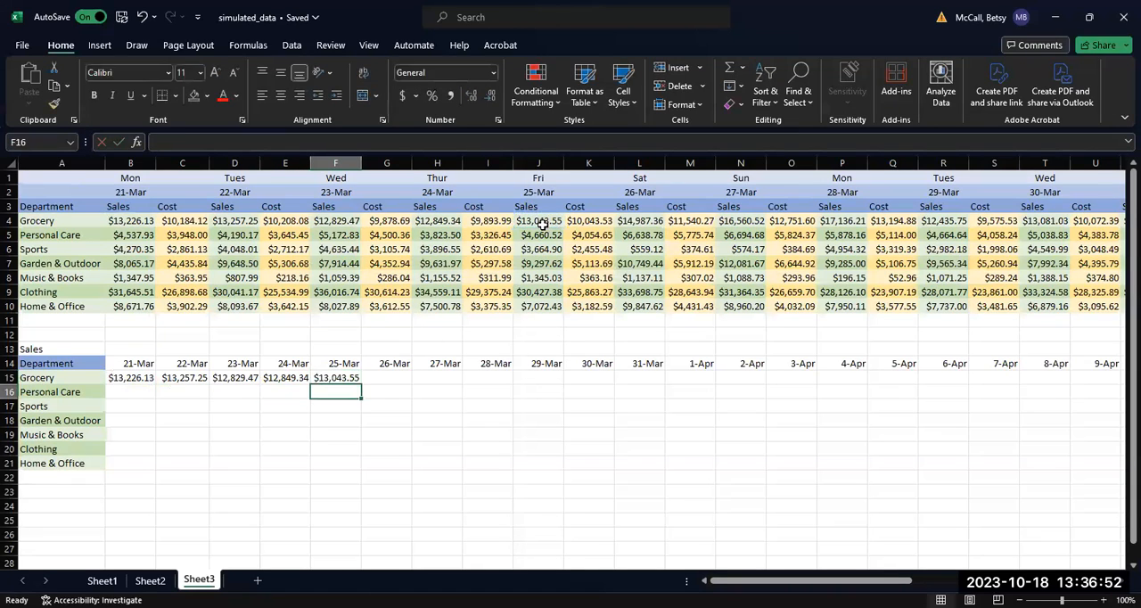
{"action": "left_click", "coordinate": [385, 379]}
{"action": "type", "text": "="}
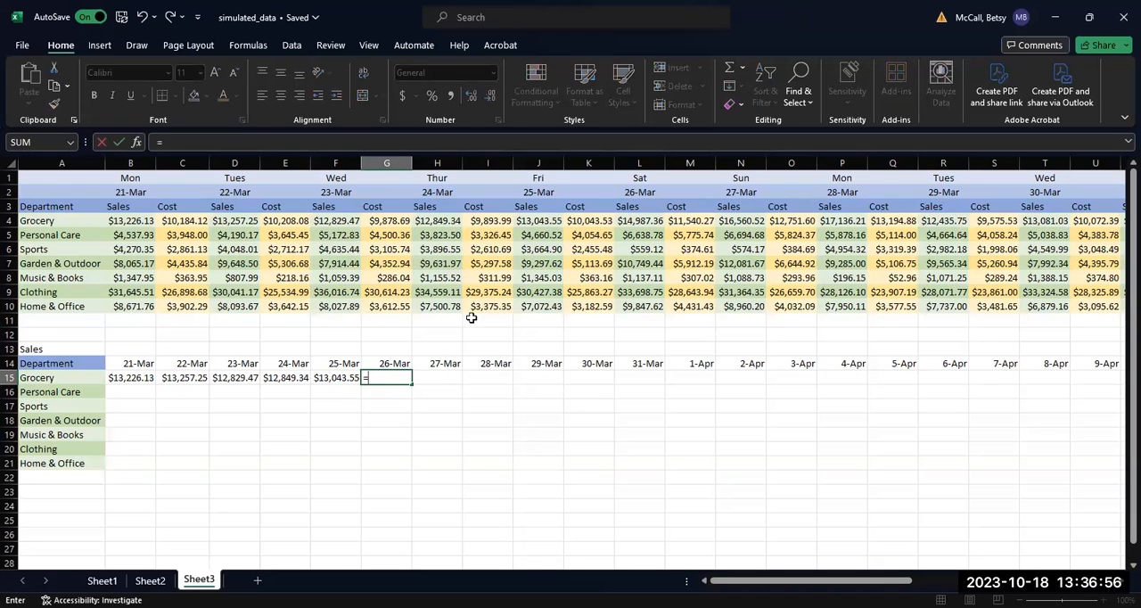
{"action": "left_click", "coordinate": [626, 221]}
{"action": "key", "text": "Return"}
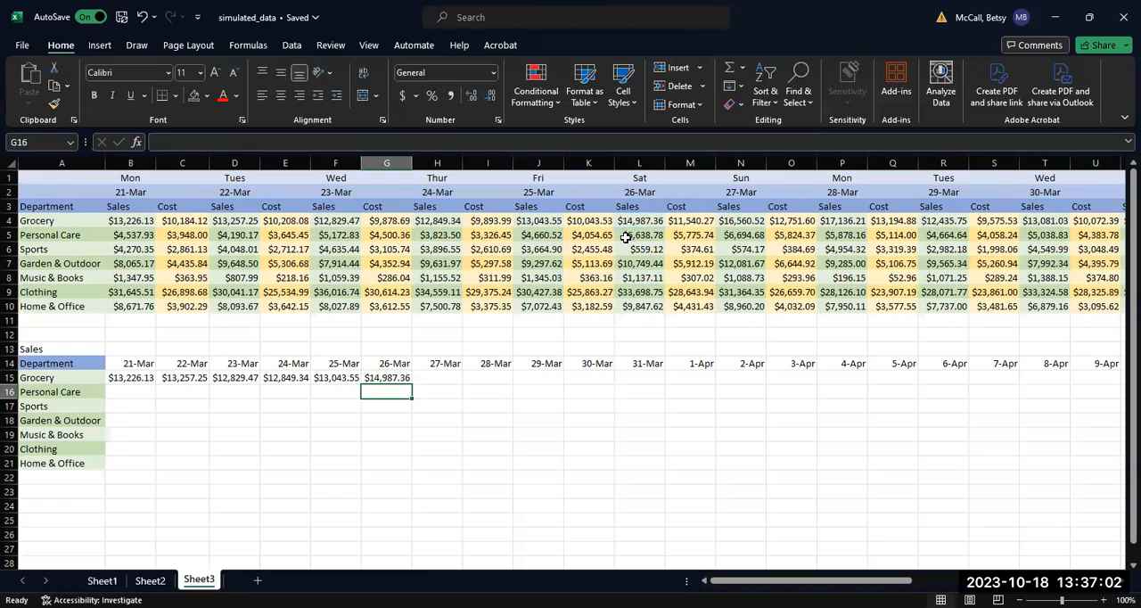
Step: Link the Grocery sales for 27-Mar and 28-Mar with =N4 in H15 and =P4 in I15
{"action": "left_click", "coordinate": [454, 377]}
{"action": "type", "text": "="}
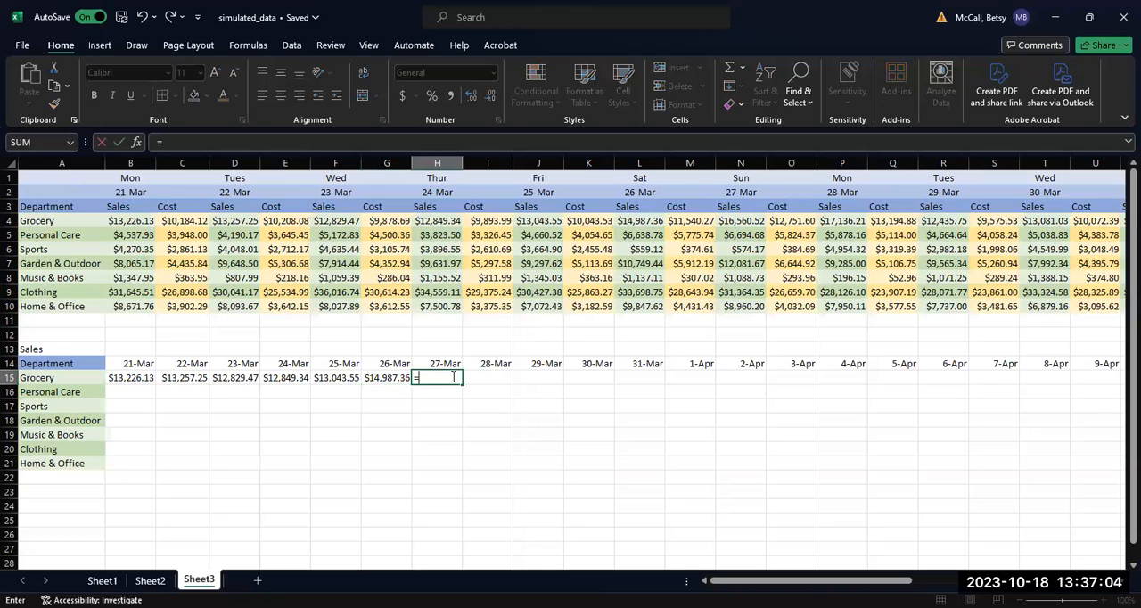
{"action": "left_click", "coordinate": [741, 221]}
{"action": "key", "text": "Return"}
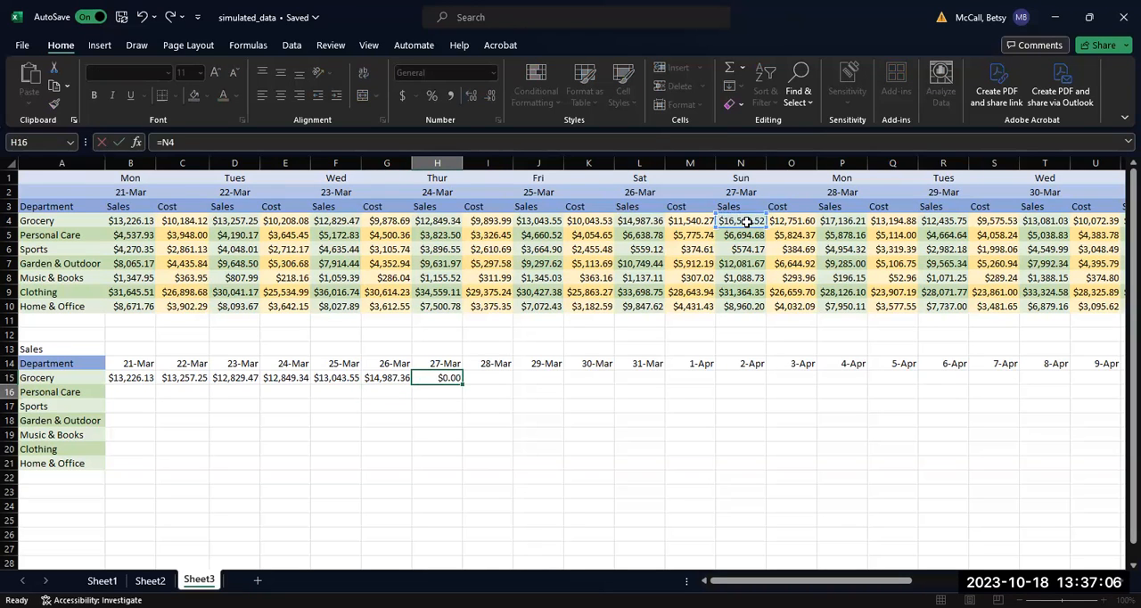
{"action": "left_click", "coordinate": [493, 374]}
{"action": "type", "text": "="}
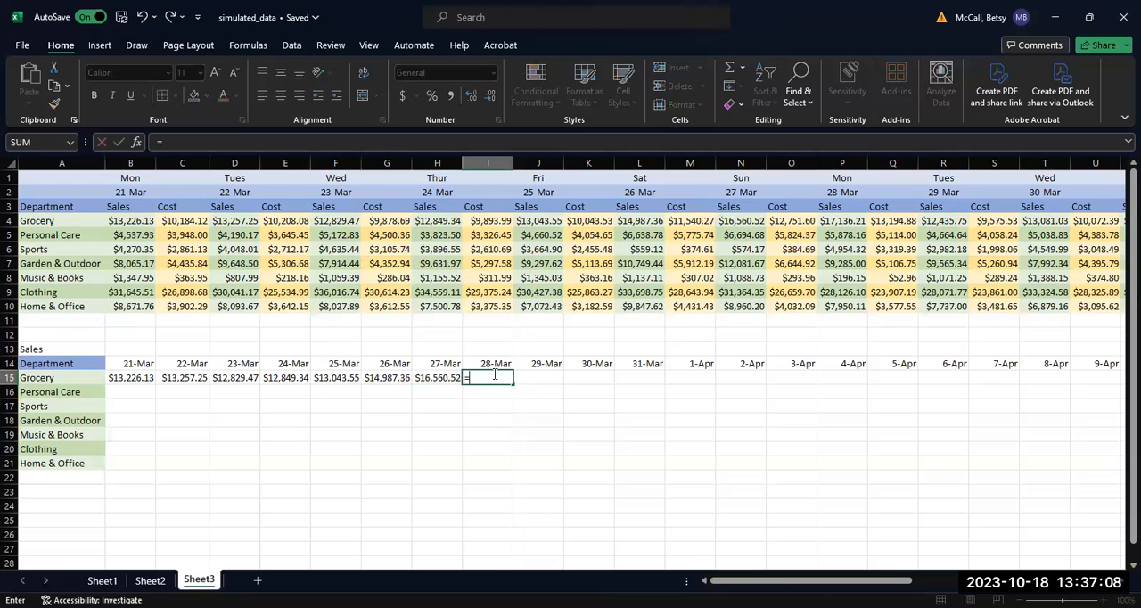
{"action": "left_click", "coordinate": [840, 221]}
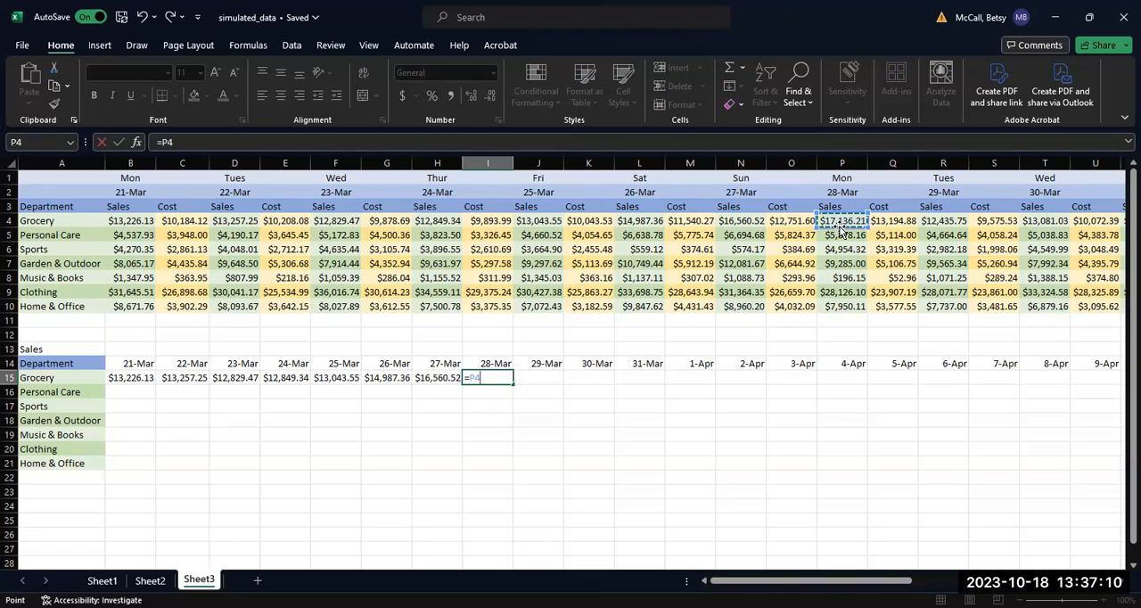
{"action": "key", "text": "Return"}
Step: Link the Grocery sales for 29-Mar and 30-Mar with =R4 in J15 and =T4 in K15
{"action": "left_click", "coordinate": [540, 377]}
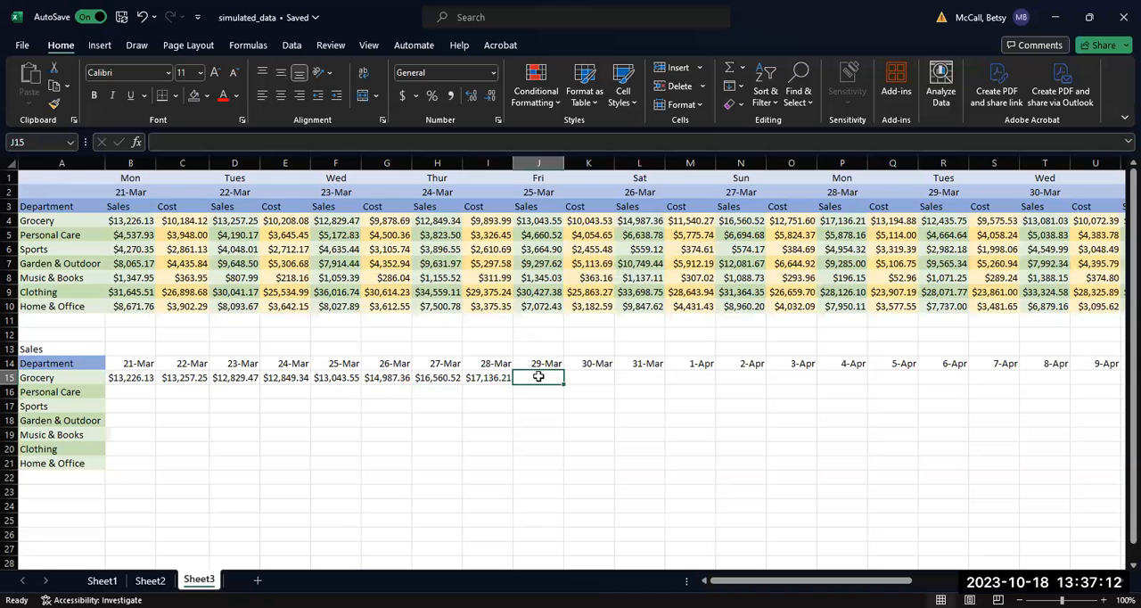
{"action": "type", "text": "="}
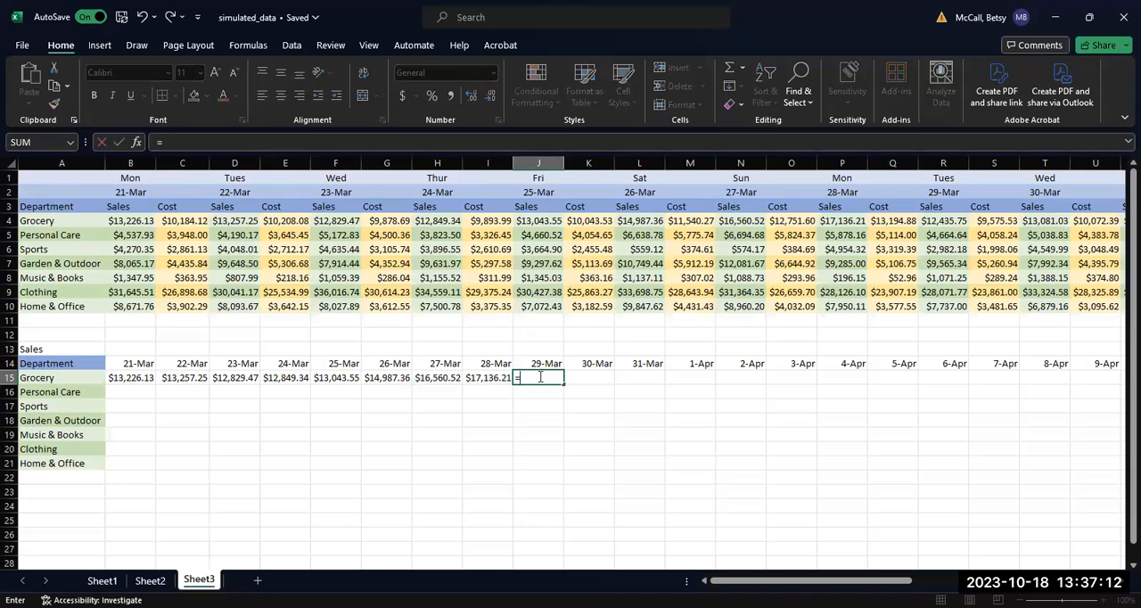
{"action": "left_click", "coordinate": [943, 221]}
{"action": "key", "text": "Return"}
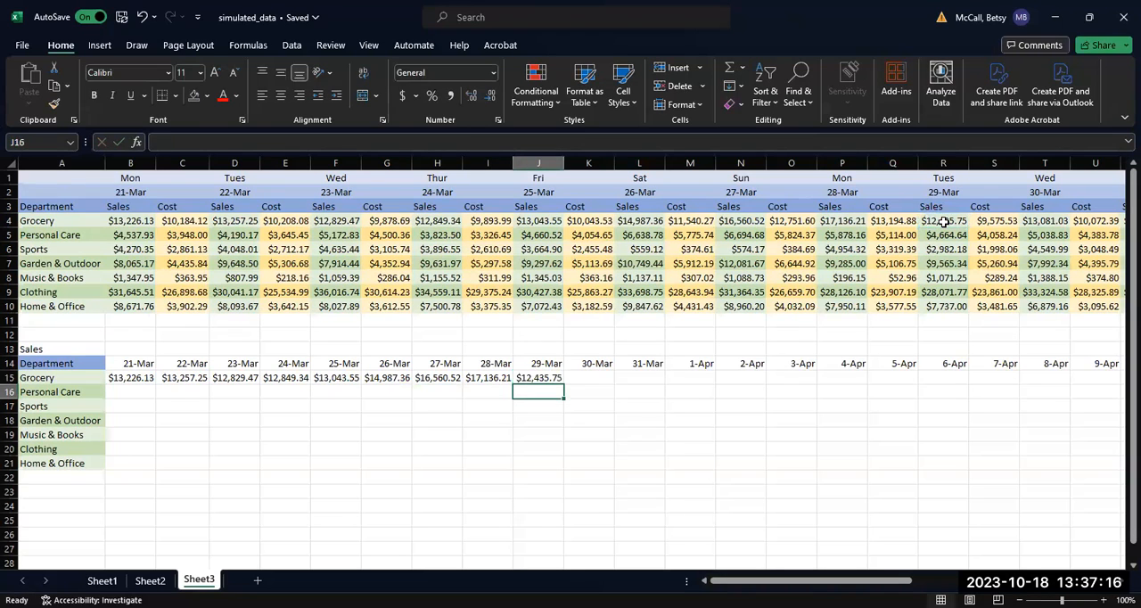
{"action": "left_click", "coordinate": [585, 378]}
{"action": "type", "text": "="}
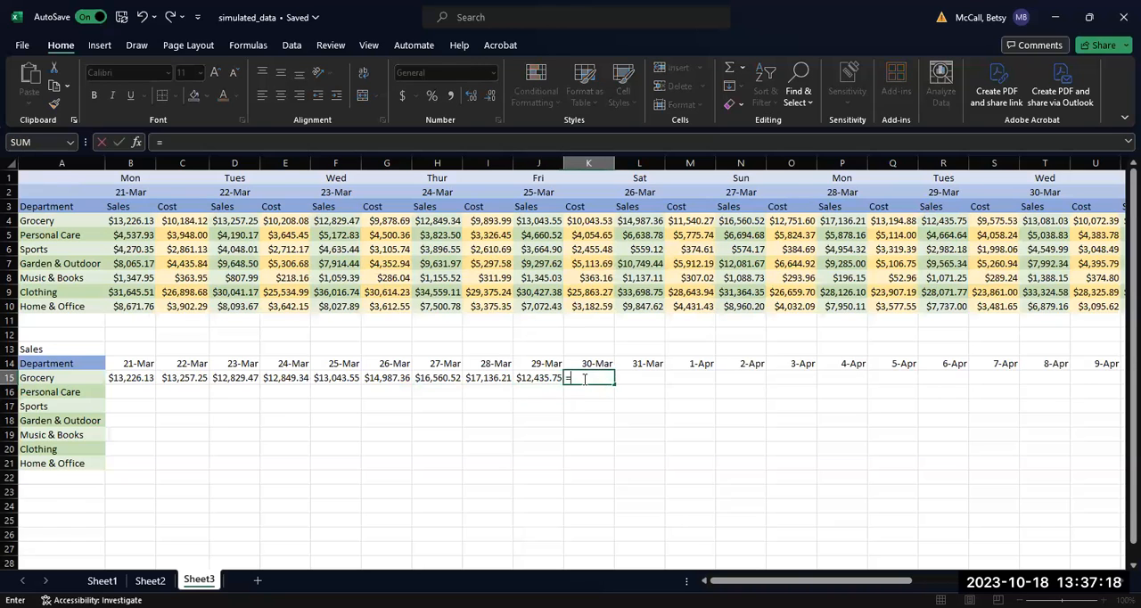
{"action": "left_click", "coordinate": [1039, 220]}
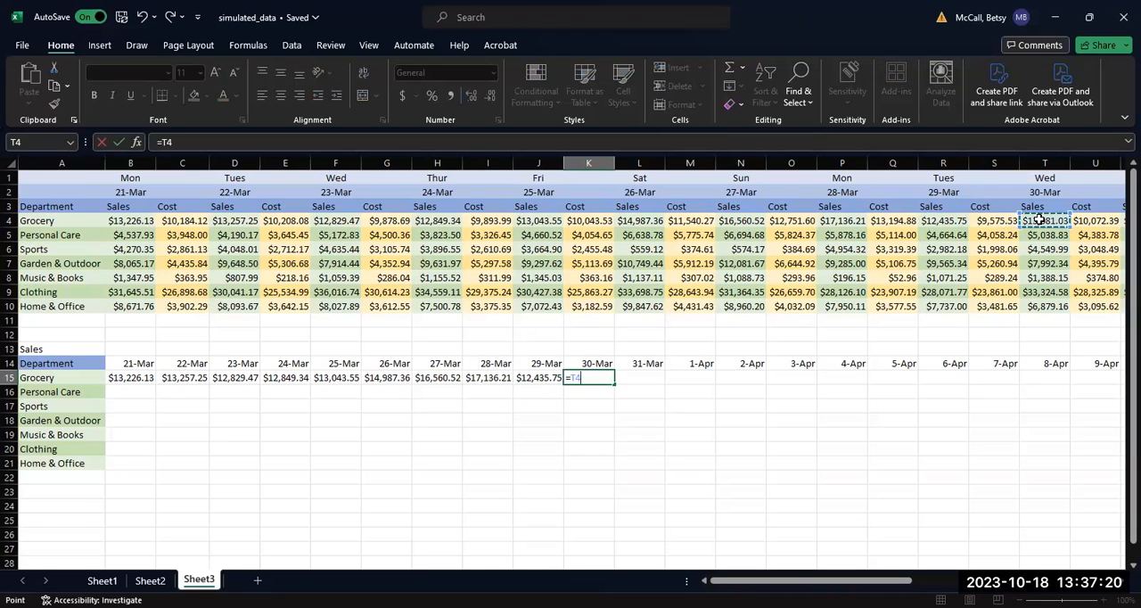
{"action": "key", "text": "Return"}
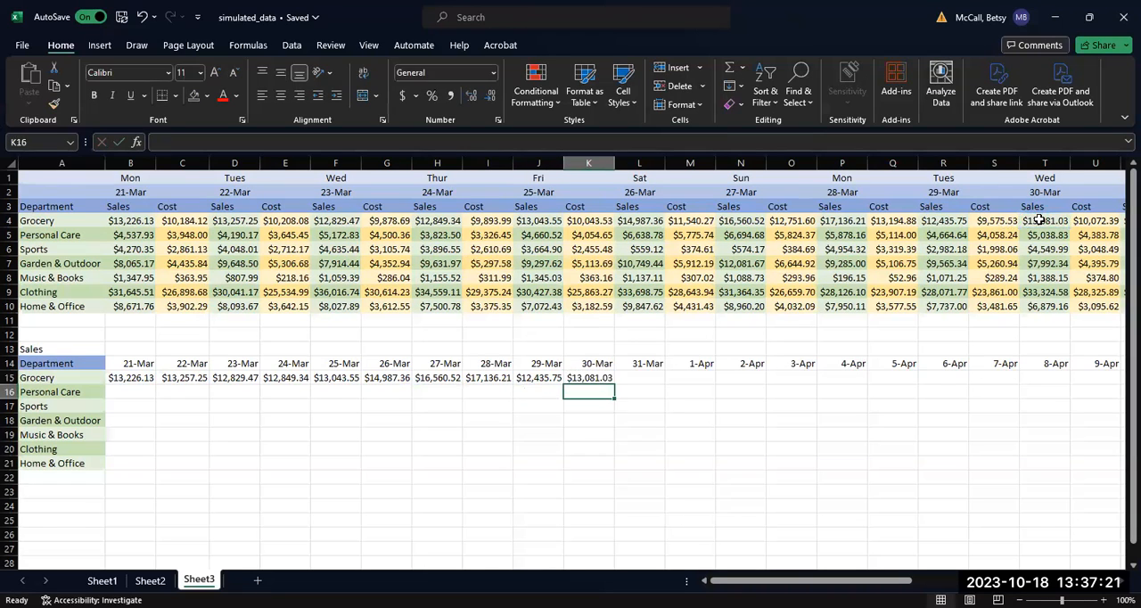
Step: Link the Grocery sales for 31-Mar and 1-Apr with =V4 in L15 and =X4 in M15
{"action": "left_click", "coordinate": [652, 377]}
{"action": "type", "text": "="}
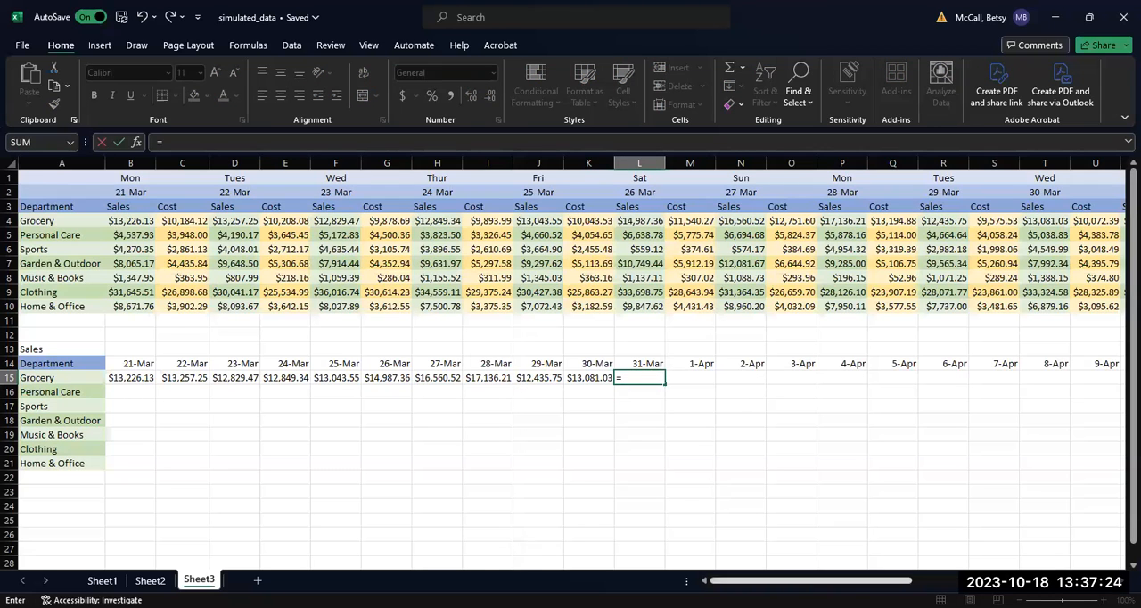
{"action": "left_click_drag", "start_coordinate": [873, 580], "coordinate": [948, 580]}
{"action": "left_click", "coordinate": [740, 223]}
{"action": "key", "text": "Return"}
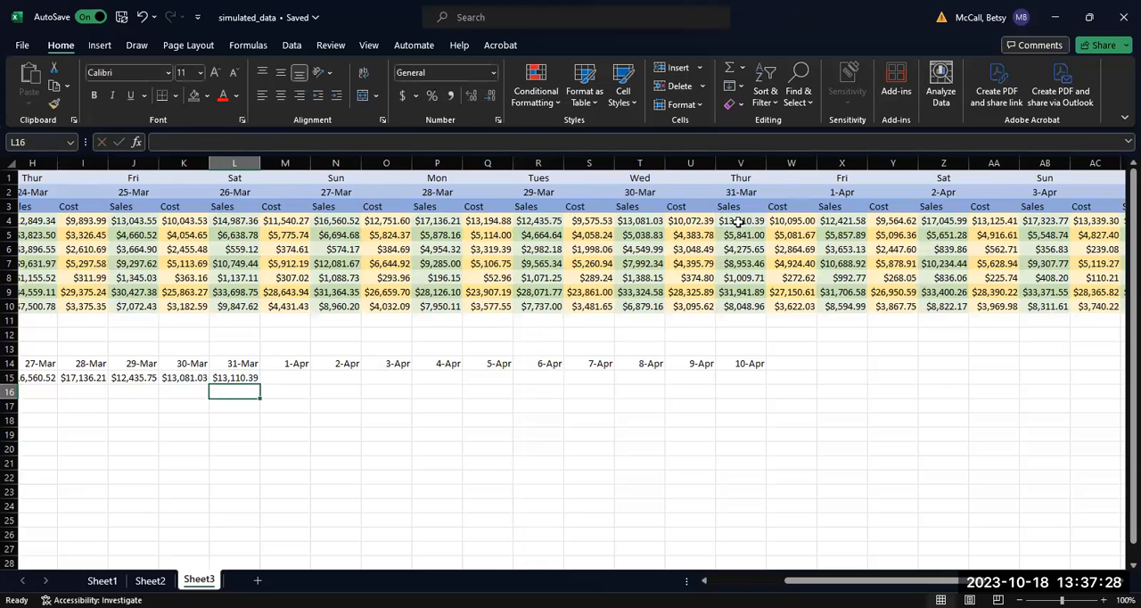
{"action": "left_click", "coordinate": [277, 377]}
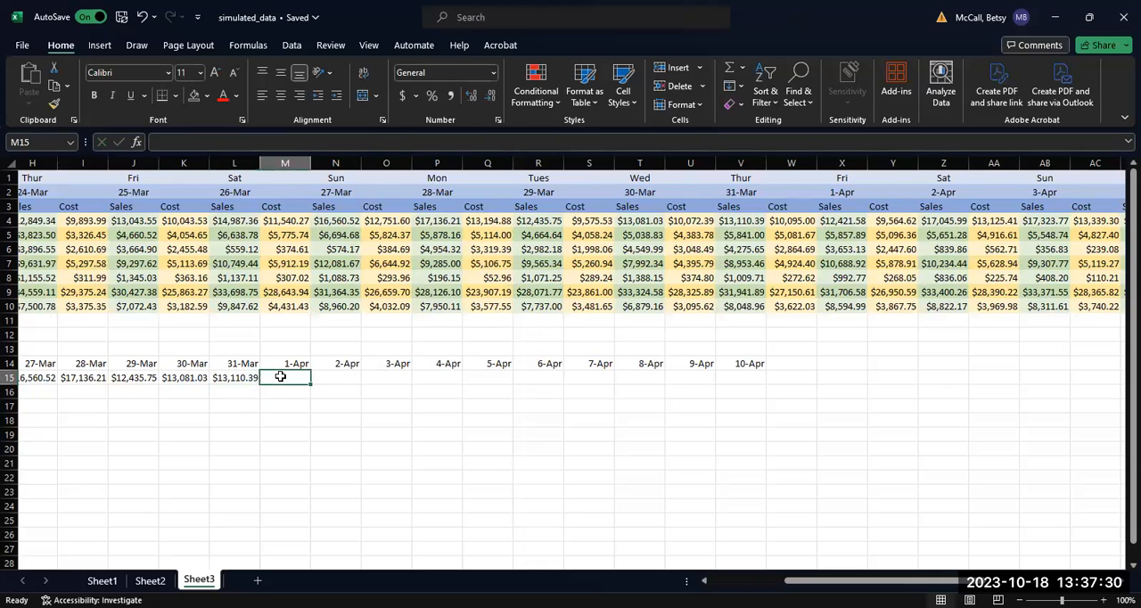
{"action": "type", "text": "="}
{"action": "left_click", "coordinate": [830, 223]}
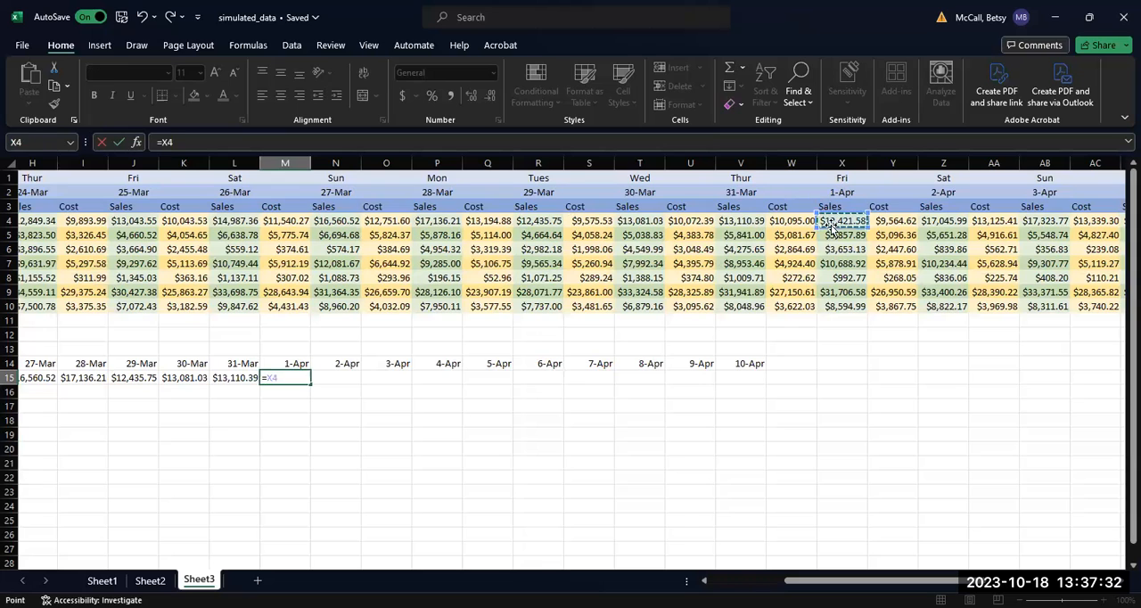
{"action": "key", "text": "Return"}
Step: Link the Grocery sales for 2-Apr and 3-Apr with =Z4 in N15 and =AB4 in O15
{"action": "left_click", "coordinate": [352, 381]}
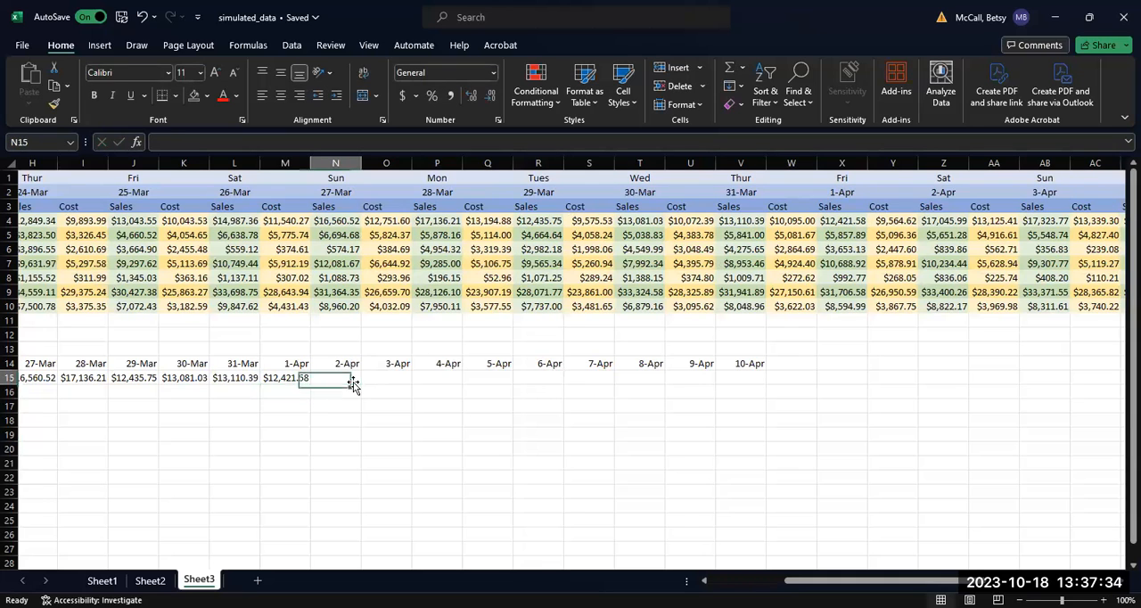
{"action": "type", "text": "="}
{"action": "left_click", "coordinate": [949, 219]}
{"action": "key", "text": "Return"}
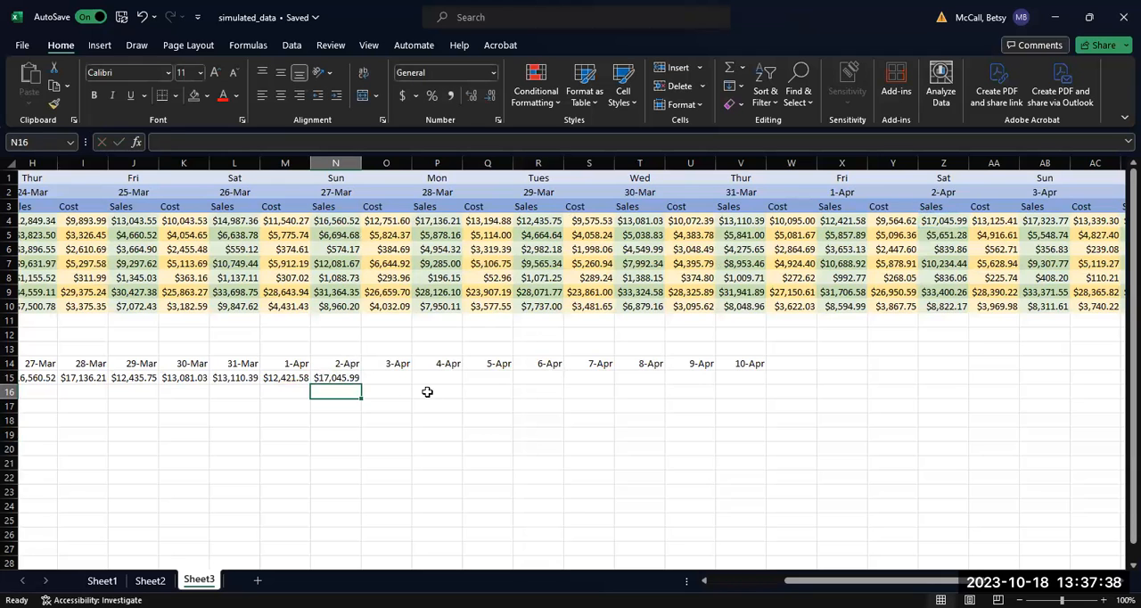
{"action": "left_click", "coordinate": [403, 379]}
{"action": "type", "text": "="}
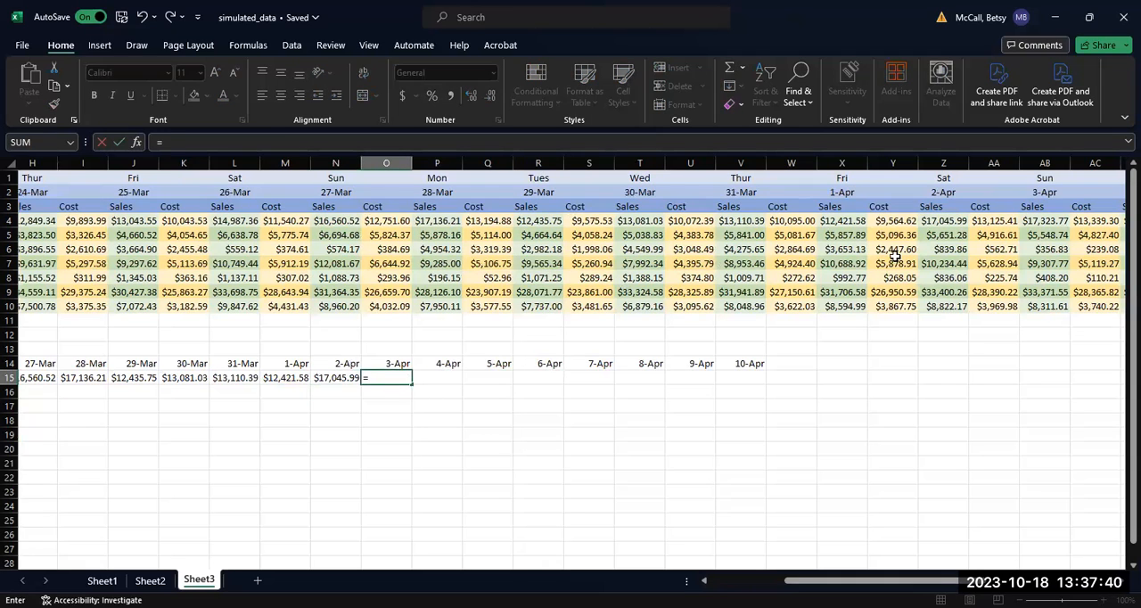
{"action": "left_click", "coordinate": [1045, 221]}
{"action": "key", "text": "Return"}
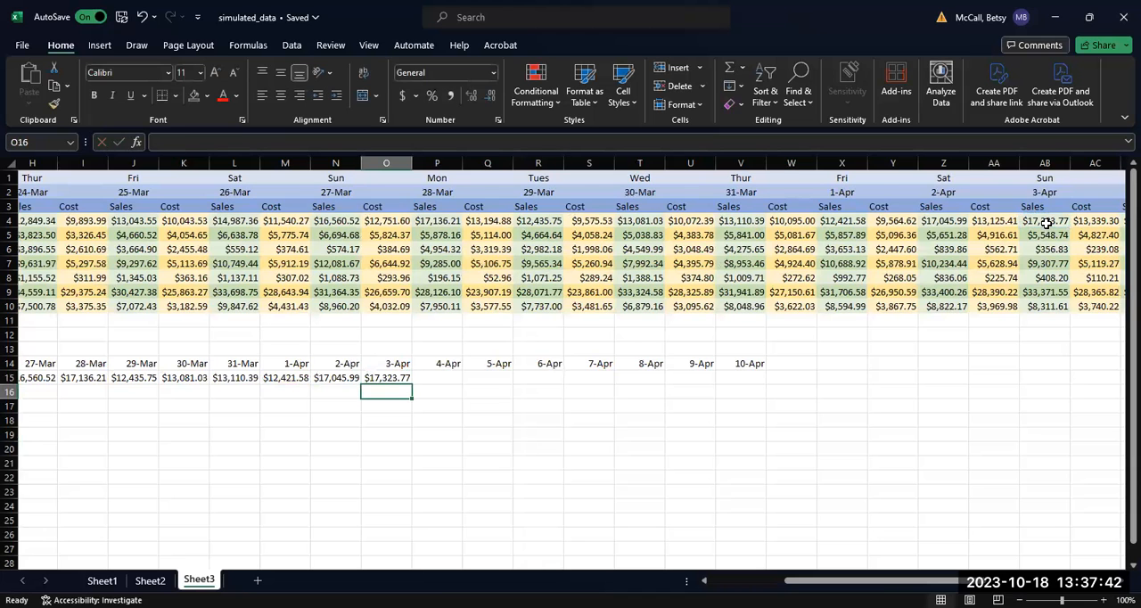
Step: Link the Grocery sales for 4-Apr and 5-Apr with =AD4 in P15 and =AF4 in Q15
{"action": "left_click", "coordinate": [451, 376]}
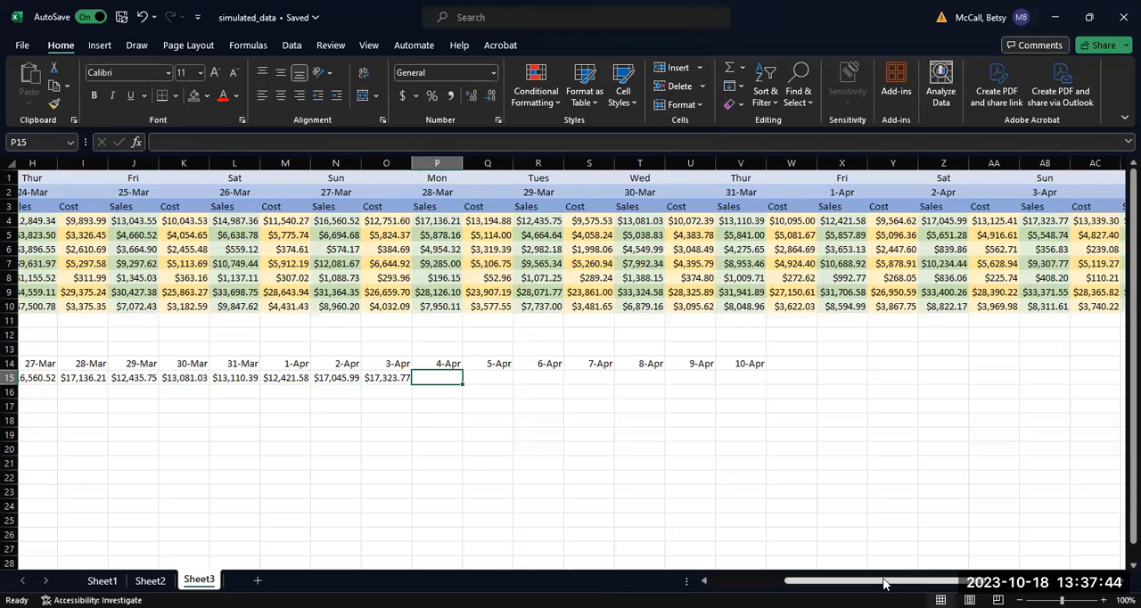
{"action": "left_click_drag", "start_coordinate": [933, 583], "coordinate": [990, 582]}
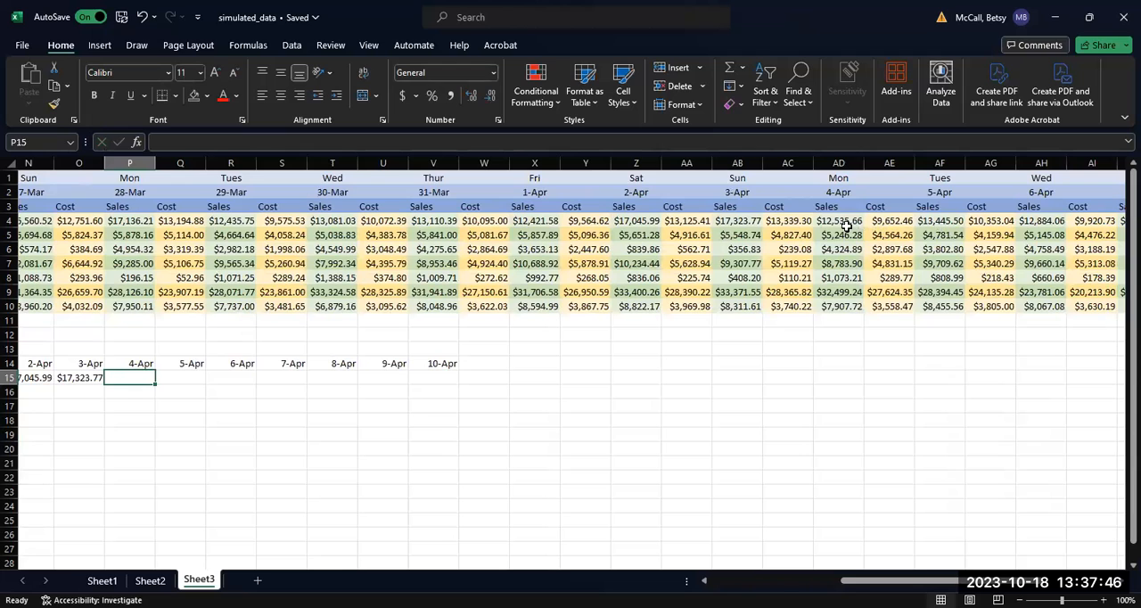
{"action": "type", "text": "="}
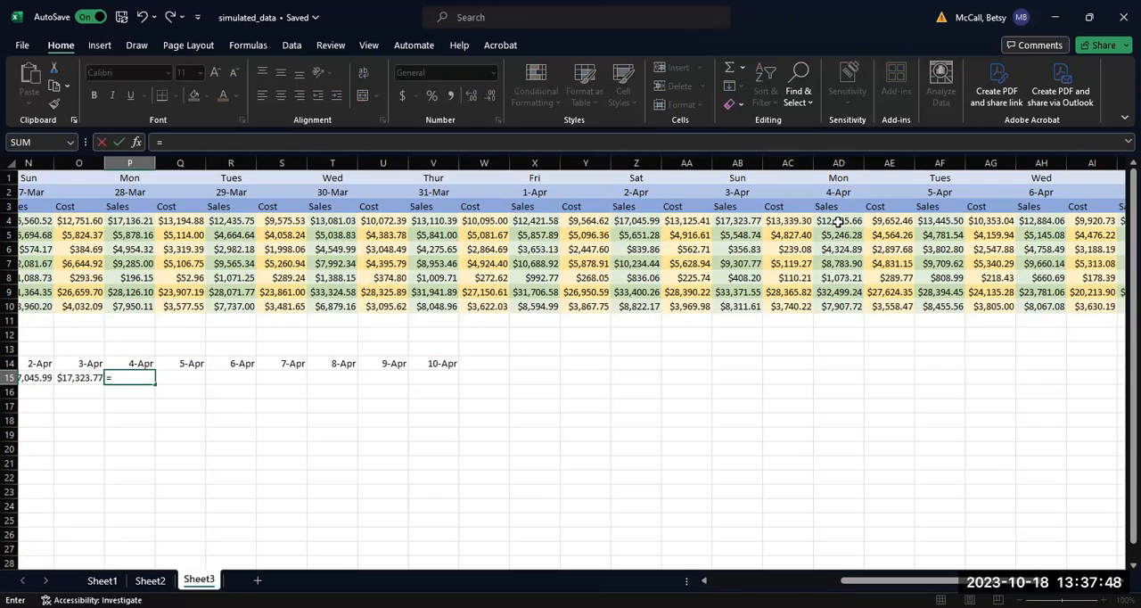
{"action": "left_click", "coordinate": [837, 219]}
{"action": "key", "text": "Return"}
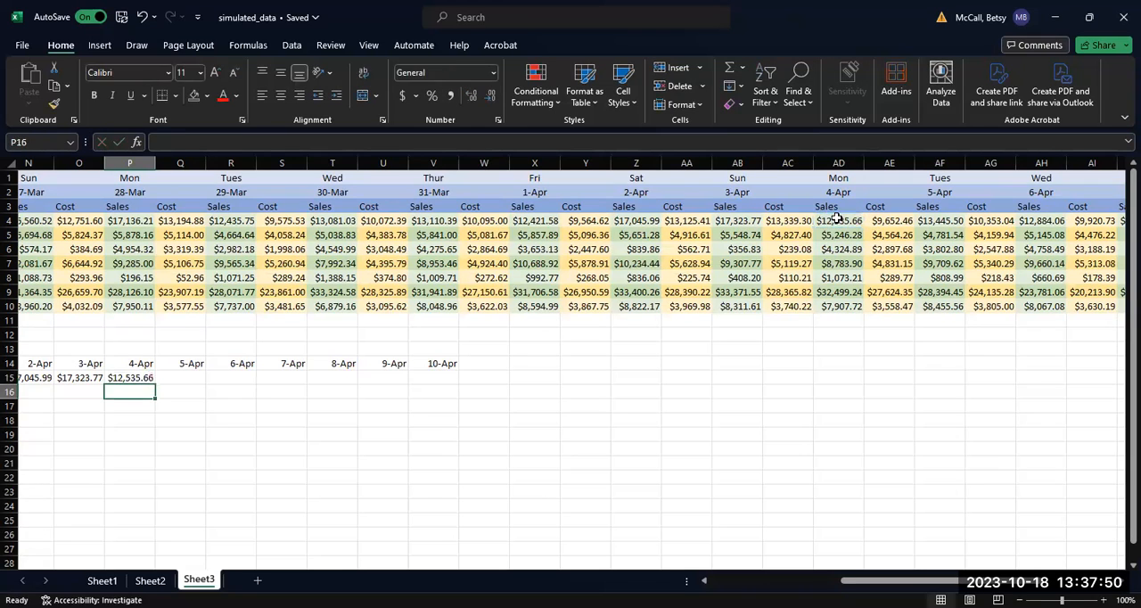
{"action": "left_click", "coordinate": [189, 375]}
{"action": "type", "text": "="}
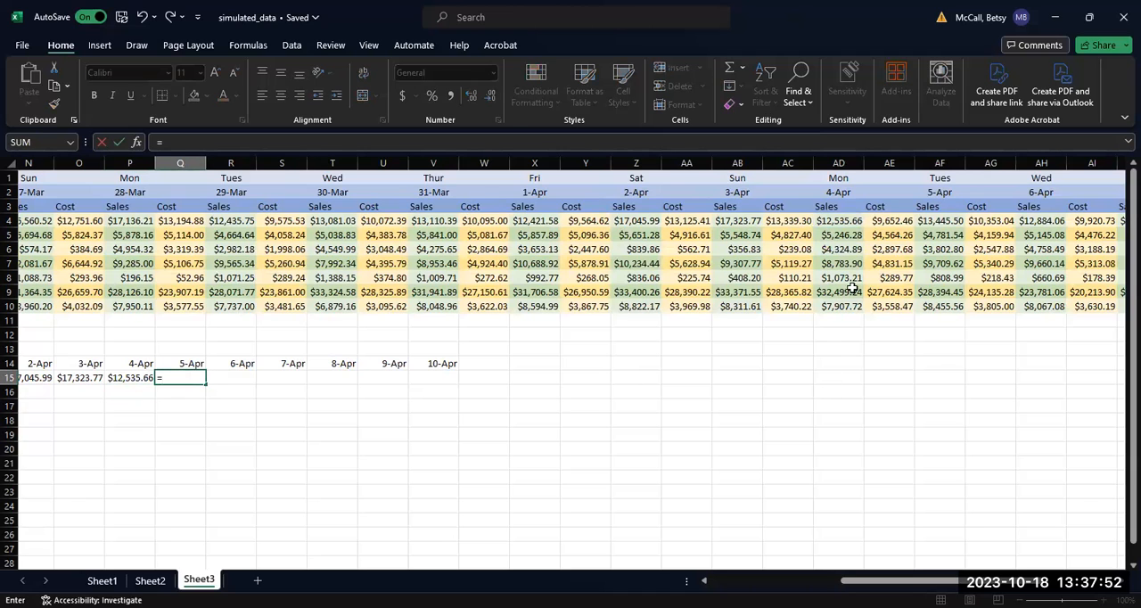
{"action": "left_click", "coordinate": [921, 220]}
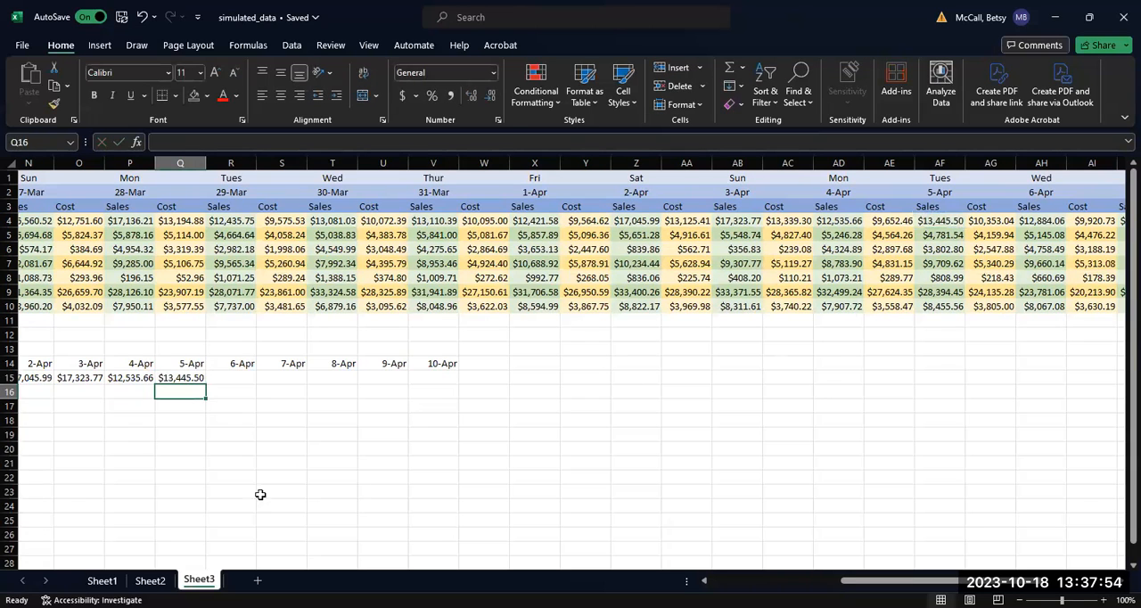
Step: Link the Grocery sales for 6-Apr and 7-Apr with =AH4 in R15 and =AJ4 in S15
{"action": "left_click", "coordinate": [234, 378]}
{"action": "type", "text": "="}
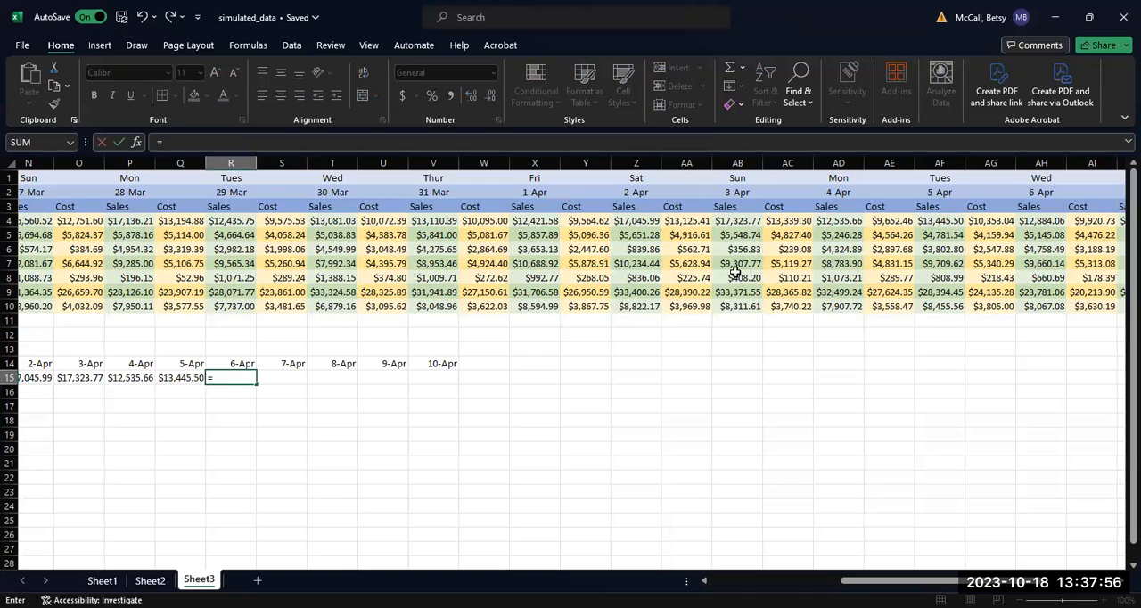
{"action": "left_click", "coordinate": [1041, 220]}
{"action": "key", "text": "Return"}
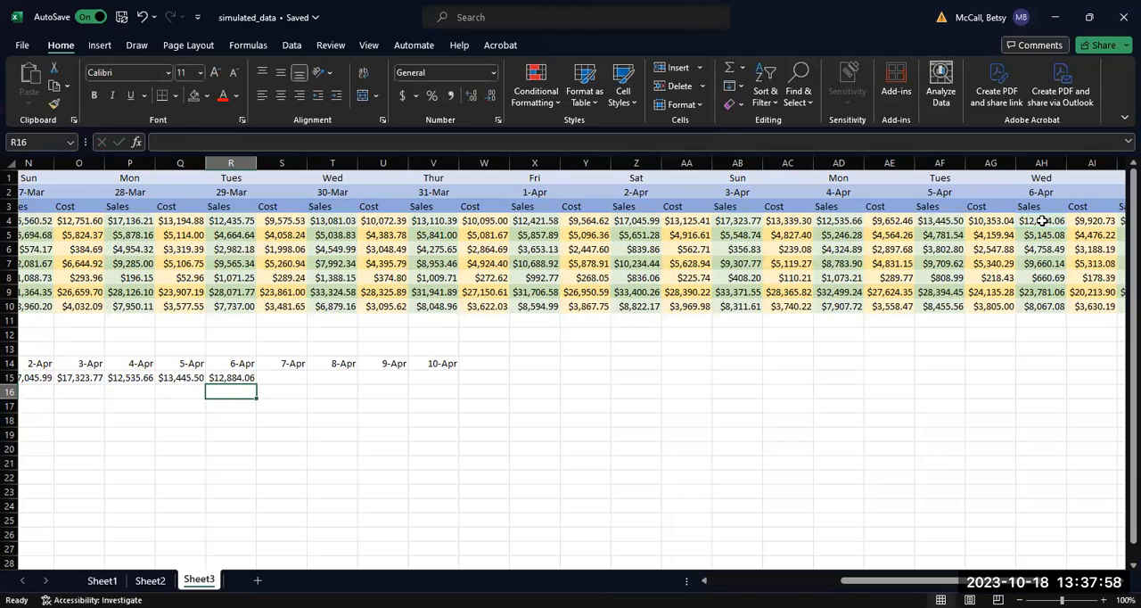
{"action": "left_click_drag", "start_coordinate": [900, 581], "coordinate": [929, 581]}
{"action": "left_click", "coordinate": [134, 378]}
{"action": "type", "text": "="}
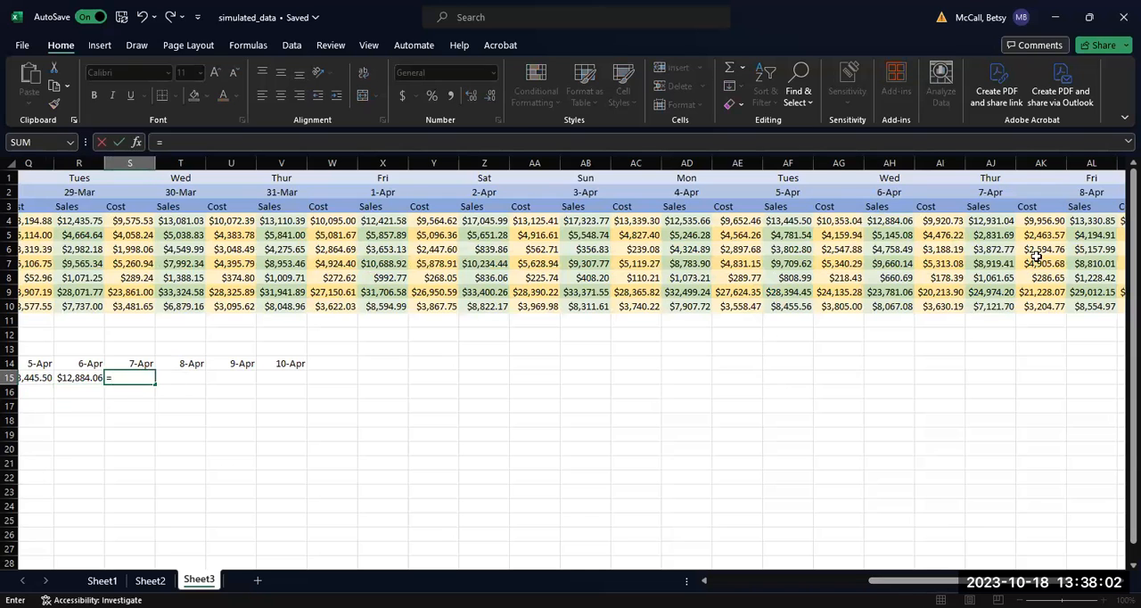
{"action": "left_click", "coordinate": [985, 223]}
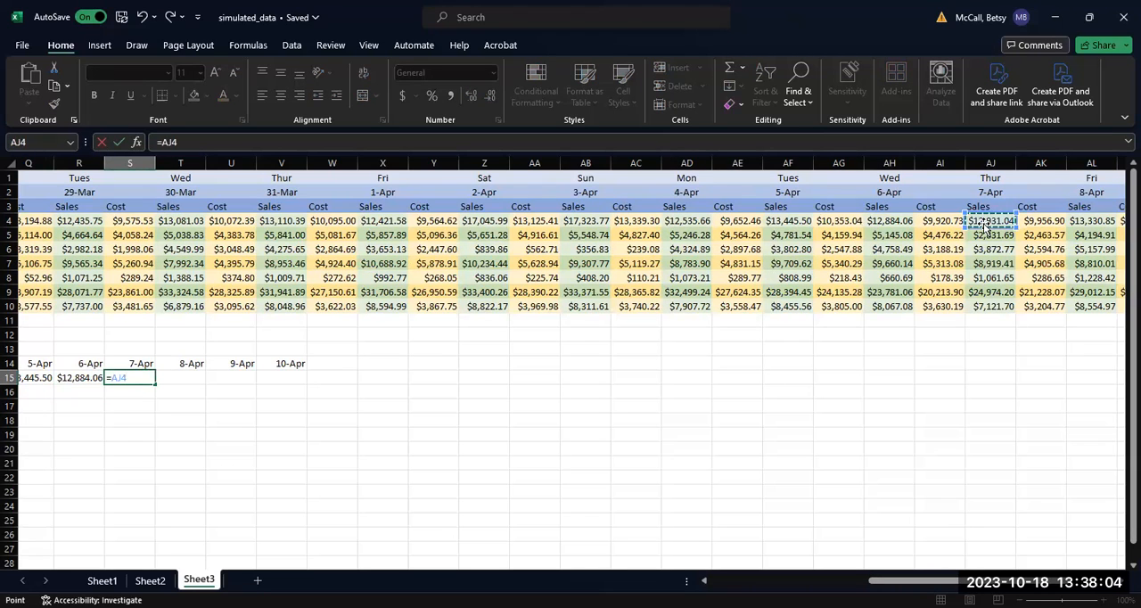
{"action": "key", "text": "Return"}
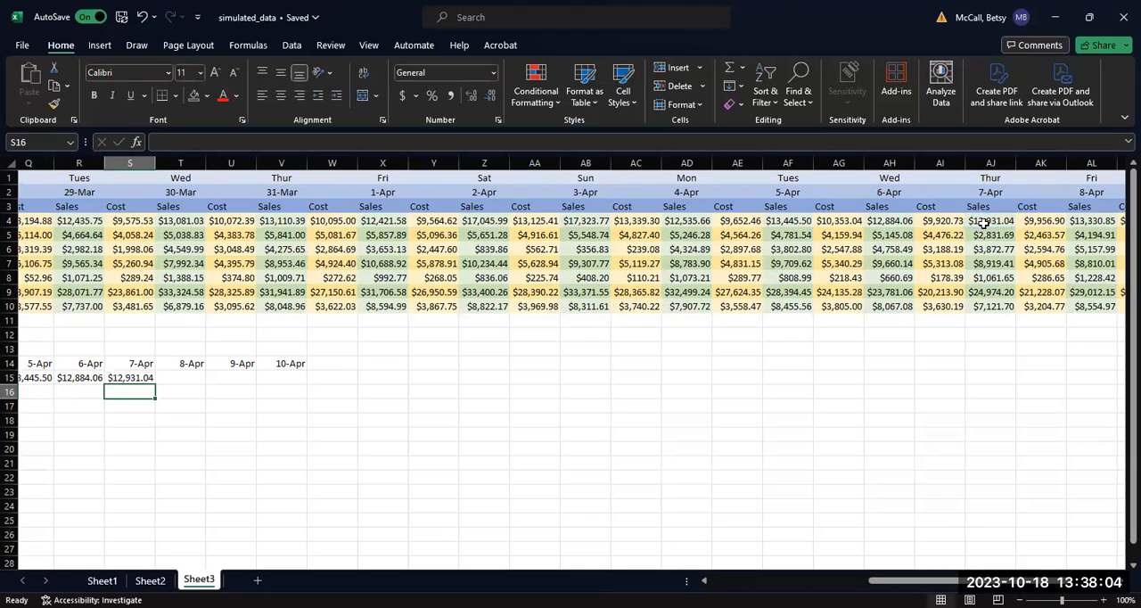
Step: Link the Grocery sales for 8-Apr and 9-Apr with =AL4 in T15 and =AN4 in U15
{"action": "left_click", "coordinate": [182, 377]}
{"action": "type", "text": "="}
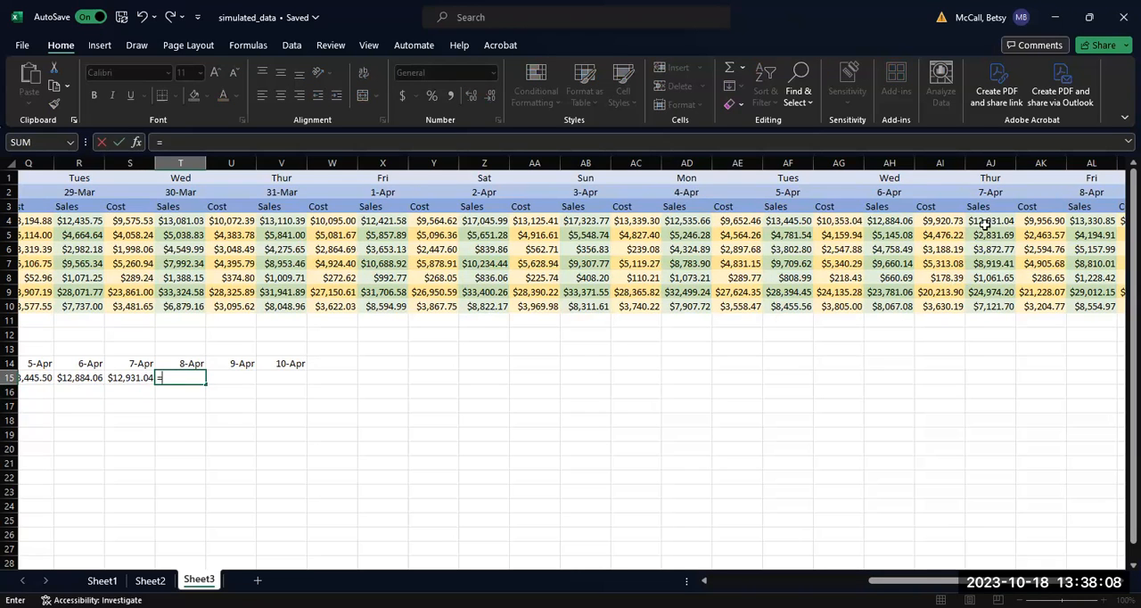
{"action": "left_click", "coordinate": [1102, 221]}
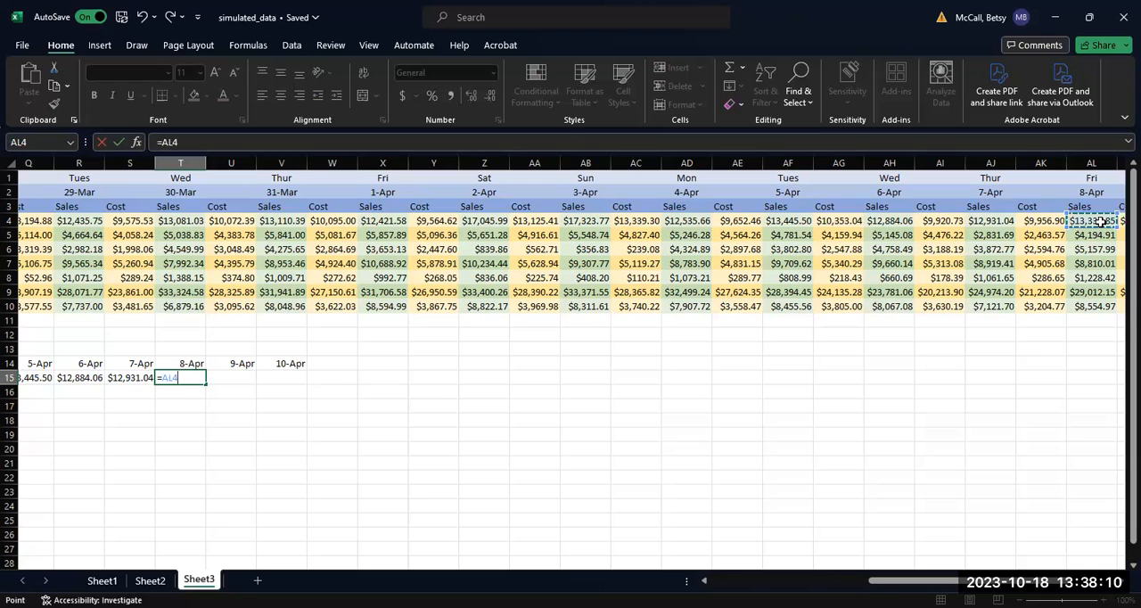
{"action": "key", "text": "Return"}
{"action": "left_click", "coordinate": [219, 377]}
{"action": "type", "text": "="}
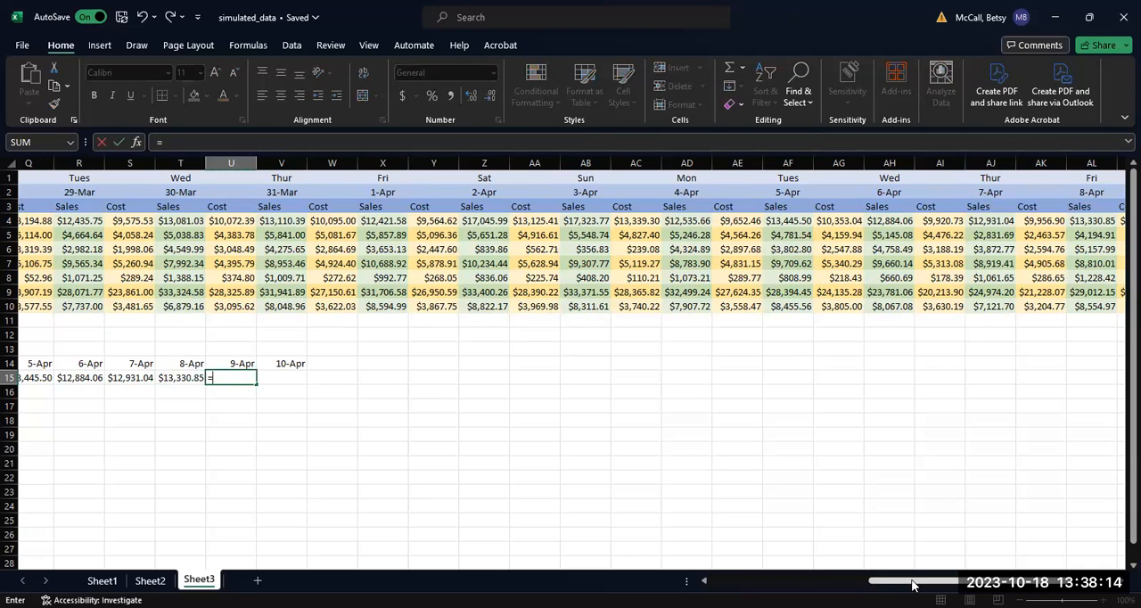
{"action": "left_click_drag", "start_coordinate": [910, 580], "coordinate": [956, 580]}
{"action": "left_click", "coordinate": [947, 221]}
{"action": "key", "text": "Escape"}
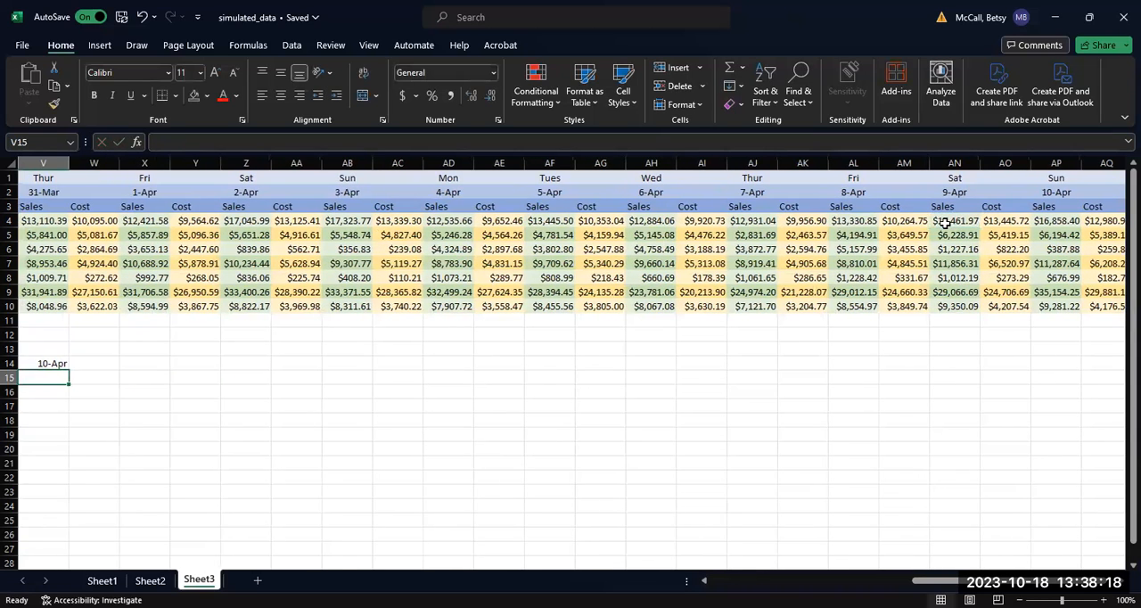
Step: Link the Grocery sales for 10-Apr to the source data with =AP4 in V15
{"action": "type", "text": "="}
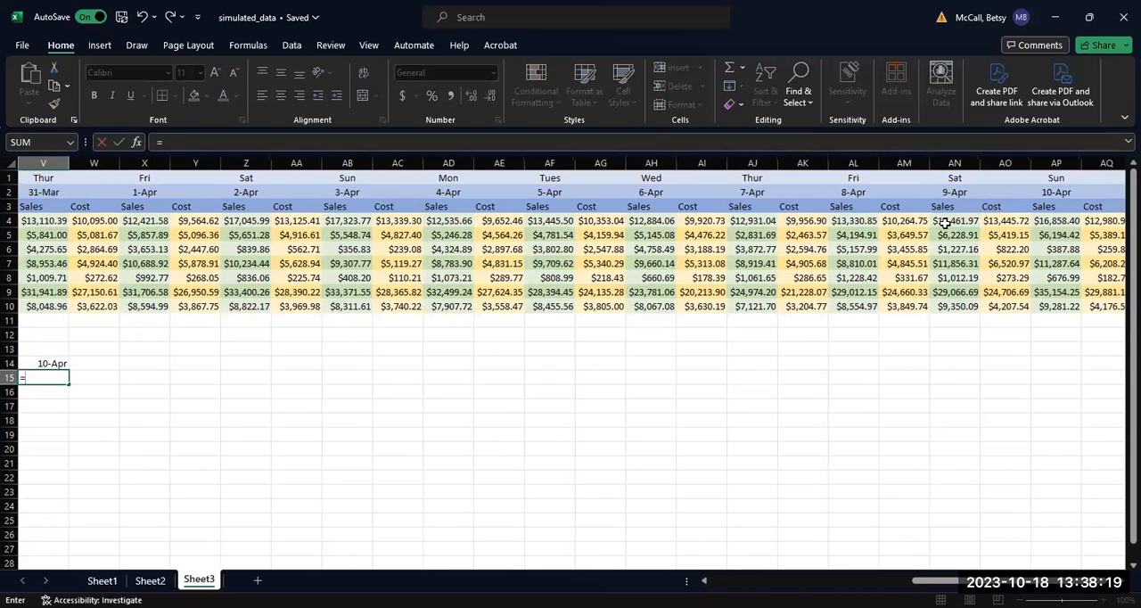
{"action": "left_click", "coordinate": [1058, 218]}
{"action": "key", "text": "Tab"}
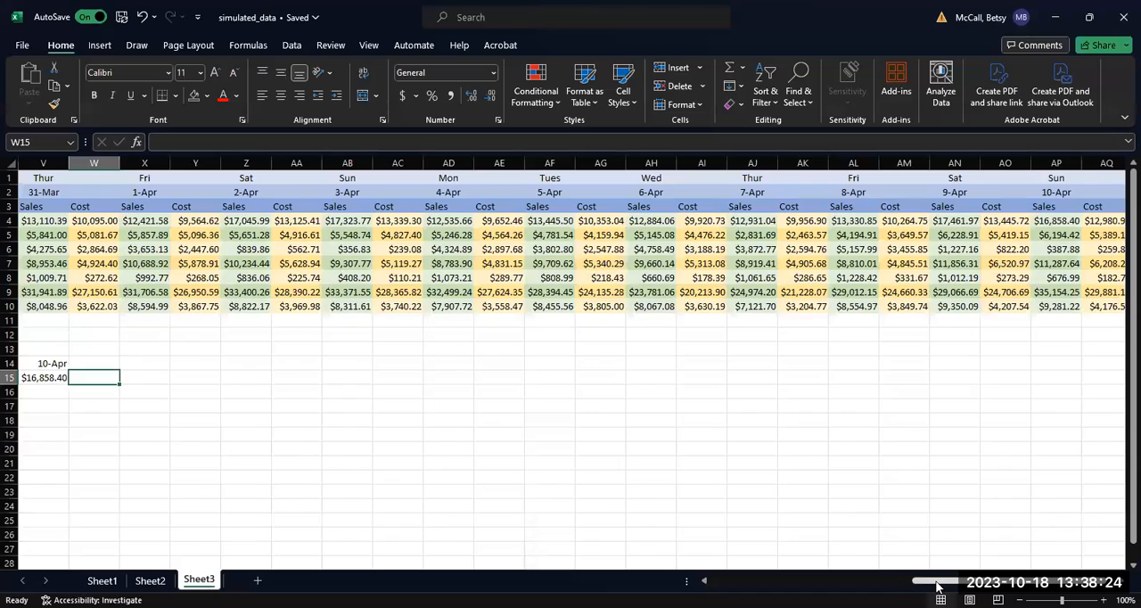
Step: Fill the Grocery formulas in B15:V15 down through row 21 to cover all the remaining departments
{"action": "left_click_drag", "start_coordinate": [935, 581], "coordinate": [735, 580]}
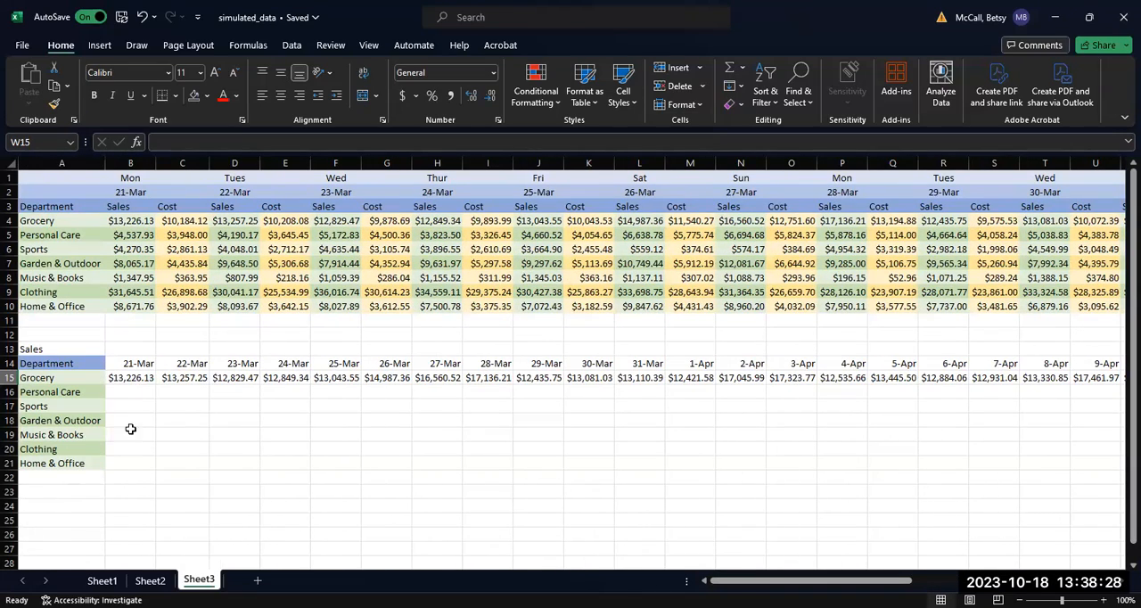
{"action": "left_click_drag", "start_coordinate": [116, 380], "coordinate": [1008, 378]}
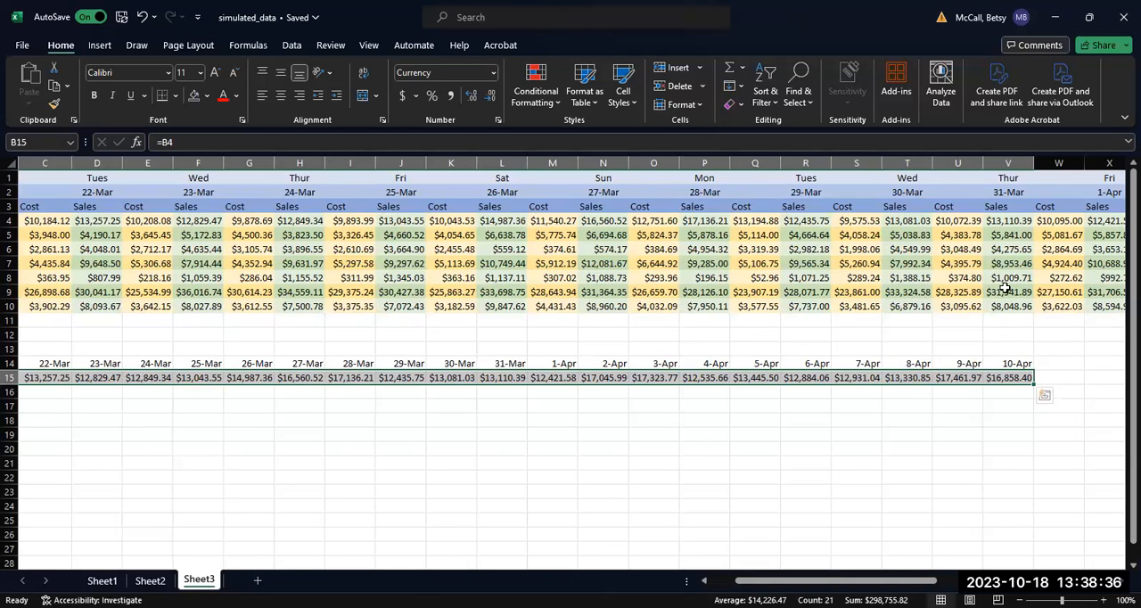
{"action": "left_click_drag", "start_coordinate": [1035, 385], "coordinate": [1035, 476]}
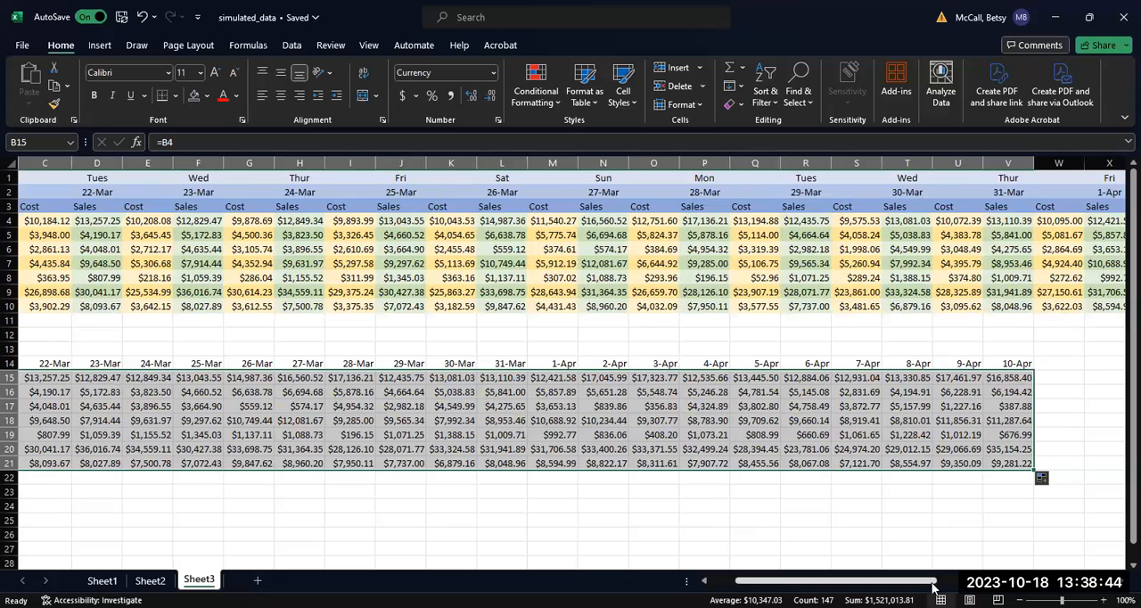
{"action": "left_click_drag", "start_coordinate": [900, 581], "coordinate": [869, 580]}
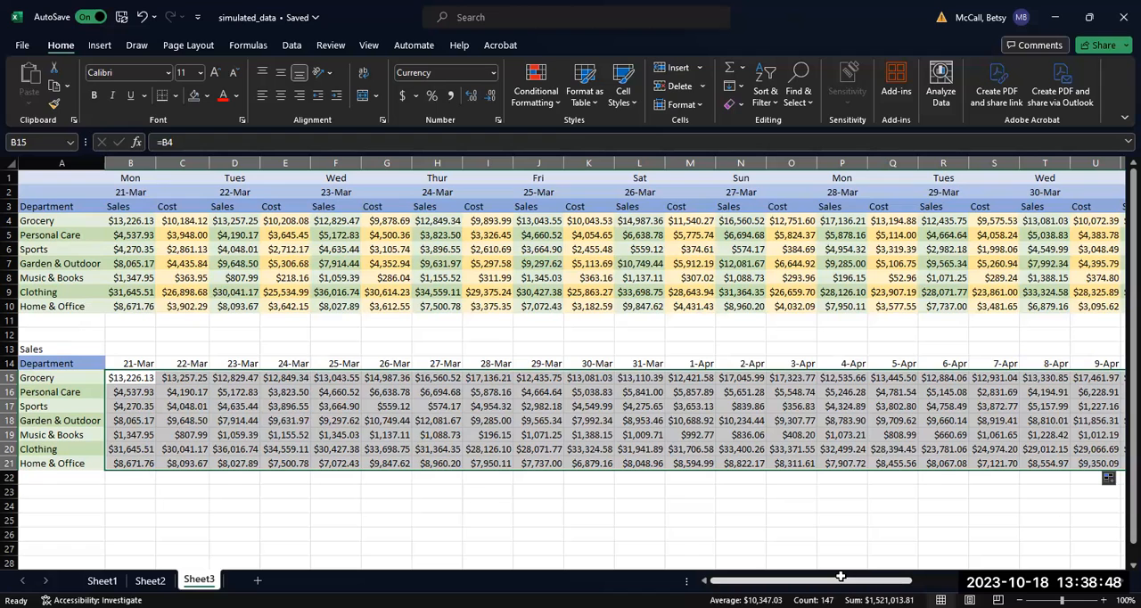
Step: Insert a line chart of the sales table A14:V21 with dates along the horizontal axis and one line per department
{"action": "left_click", "coordinate": [914, 537]}
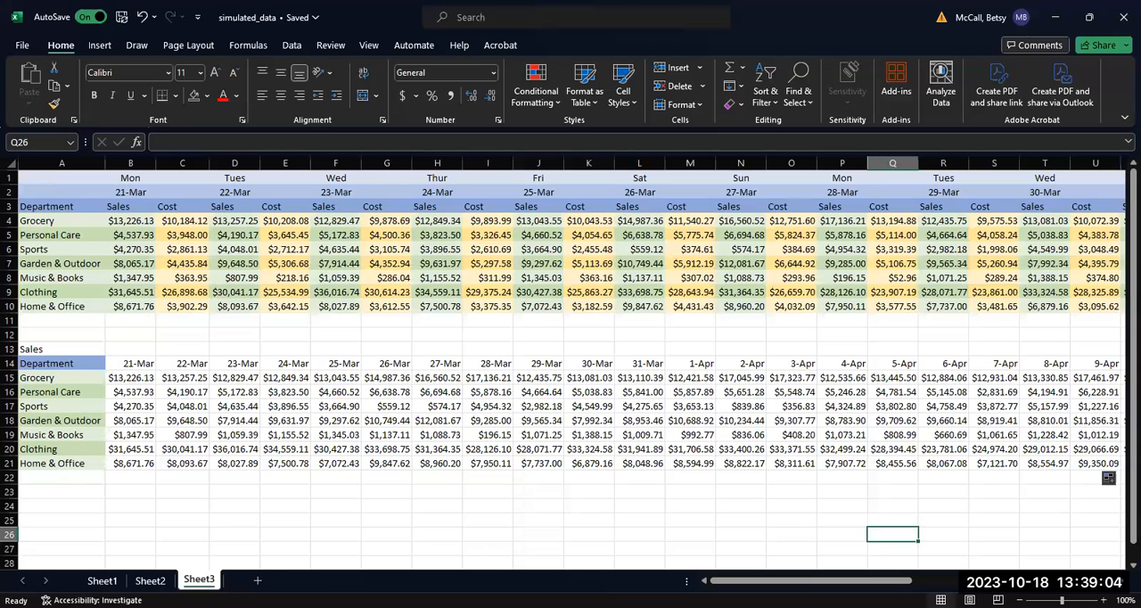
{"action": "left_click_drag", "start_coordinate": [797, 585], "coordinate": [797, 586]}
{"action": "left_click", "coordinate": [43, 360]}
{"action": "left_click_drag", "start_coordinate": [42, 360], "coordinate": [1033, 468]}
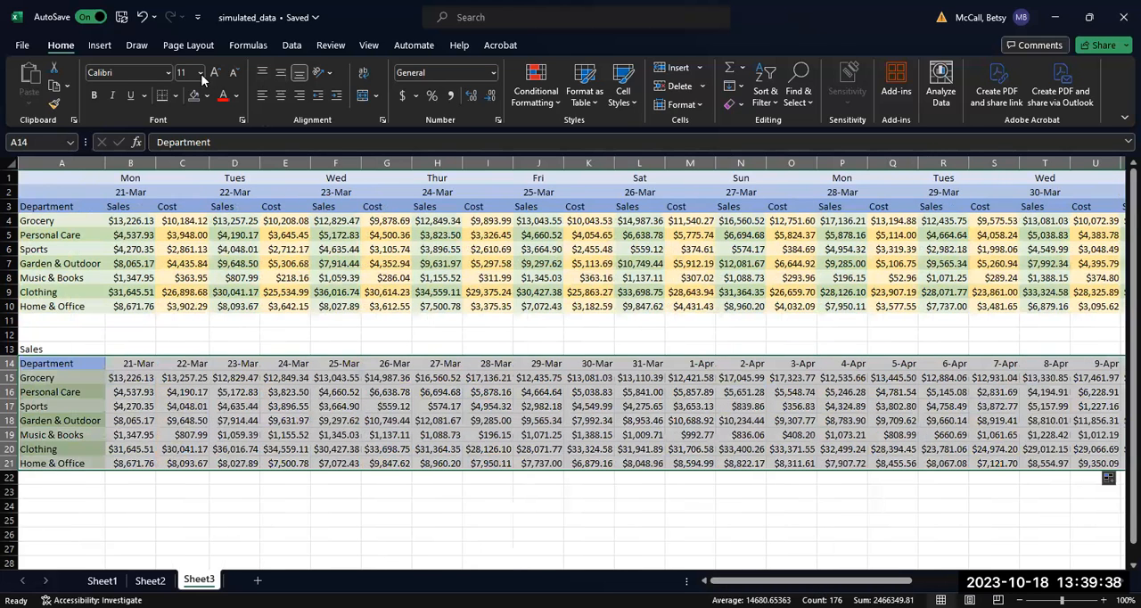
{"action": "left_click", "coordinate": [95, 46]}
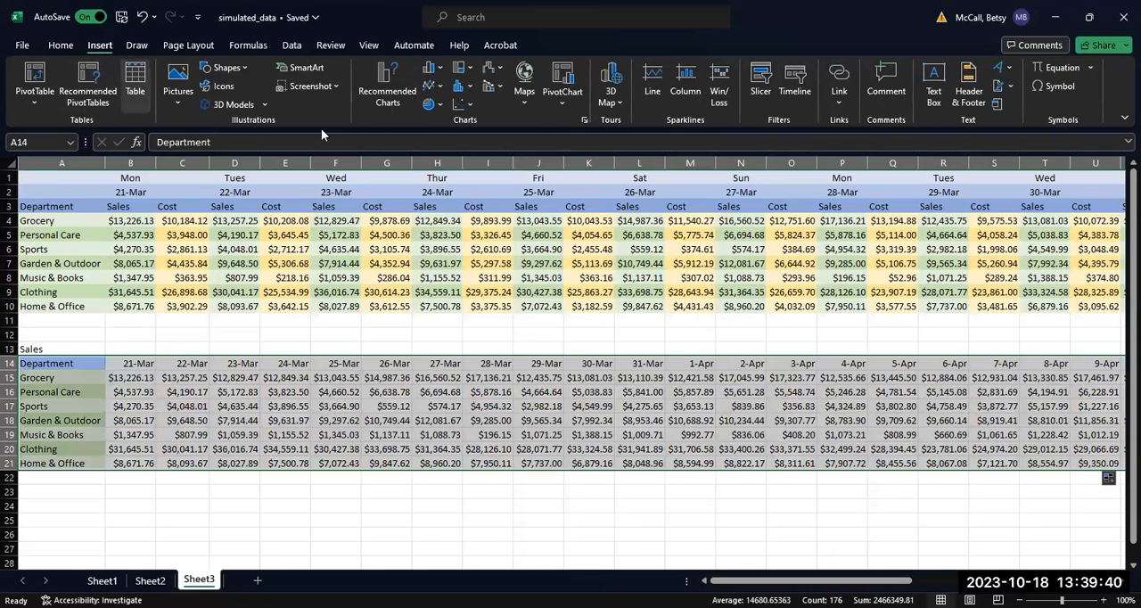
{"action": "left_click", "coordinate": [392, 102]}
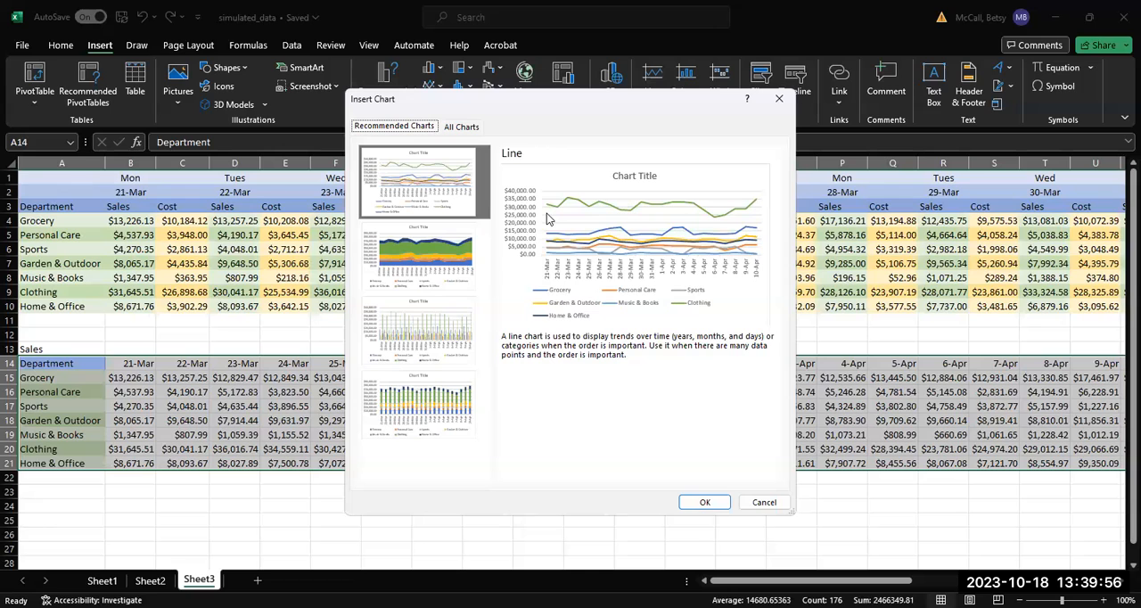
{"action": "left_click", "coordinate": [452, 129]}
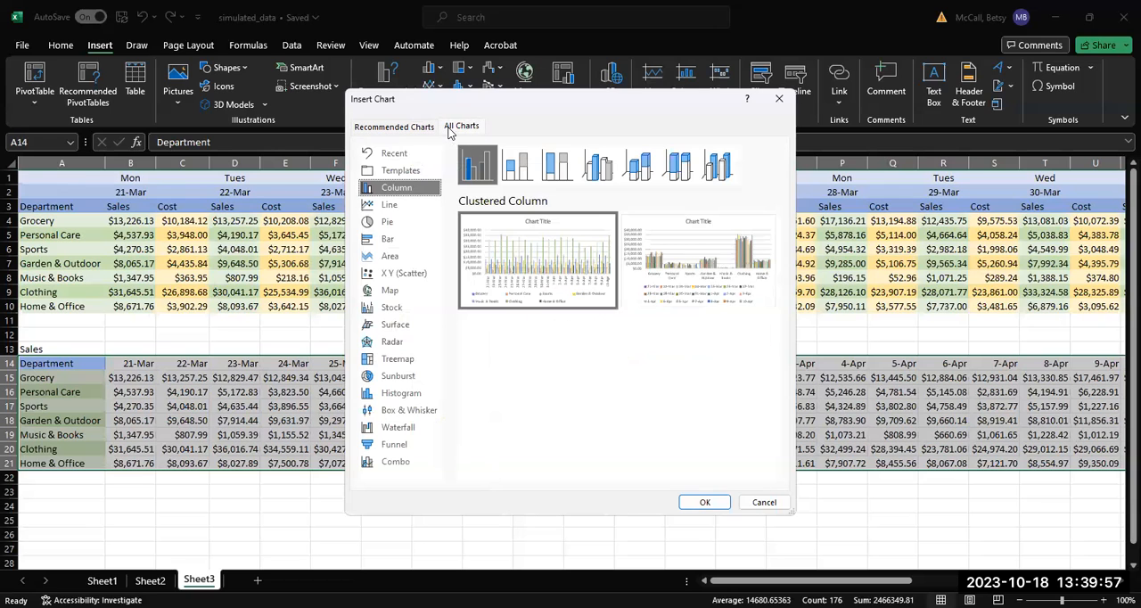
{"action": "left_click", "coordinate": [393, 207]}
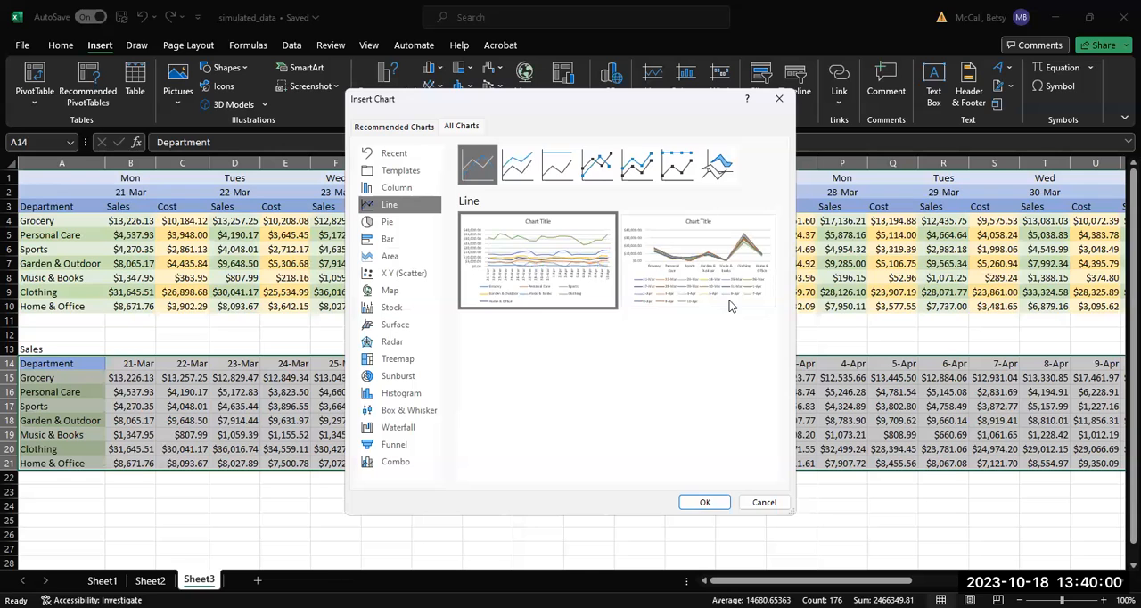
{"action": "mouse_move", "coordinate": [729, 306]}
{"action": "mouse_move", "coordinate": [522, 283]}
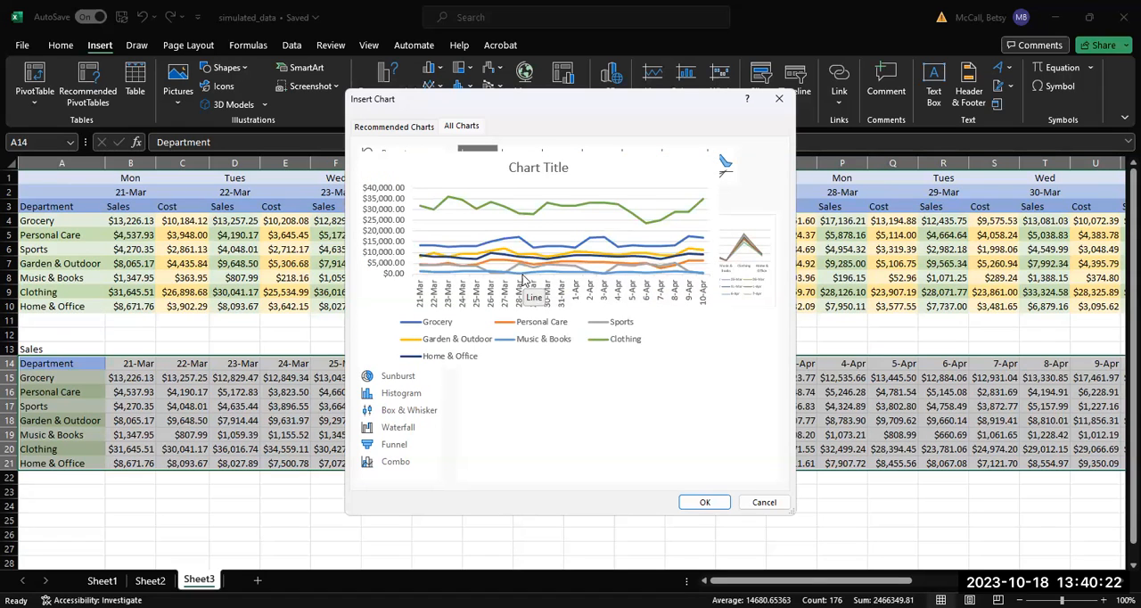
{"action": "left_click", "coordinate": [699, 502]}
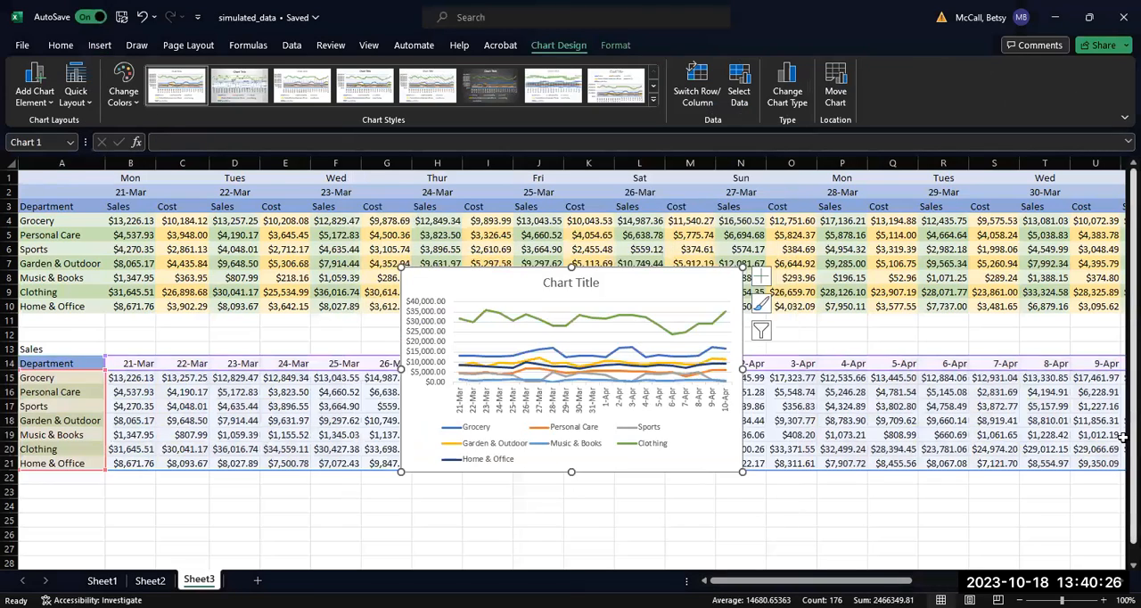
Step: Move the line chart off the data into the empty area beside the sales table, starting at about cell X13
{"action": "scroll", "coordinate": [465, 270], "scroll_direction": "down", "scroll_amount": 1}
{"action": "mouse_move", "coordinate": [465, 270]}
{"action": "left_mouse_down"}
{"action": "mouse_move", "coordinate": [527, 432]}
{"action": "mouse_move", "coordinate": [560, 482]}
{"action": "left_mouse_up"}
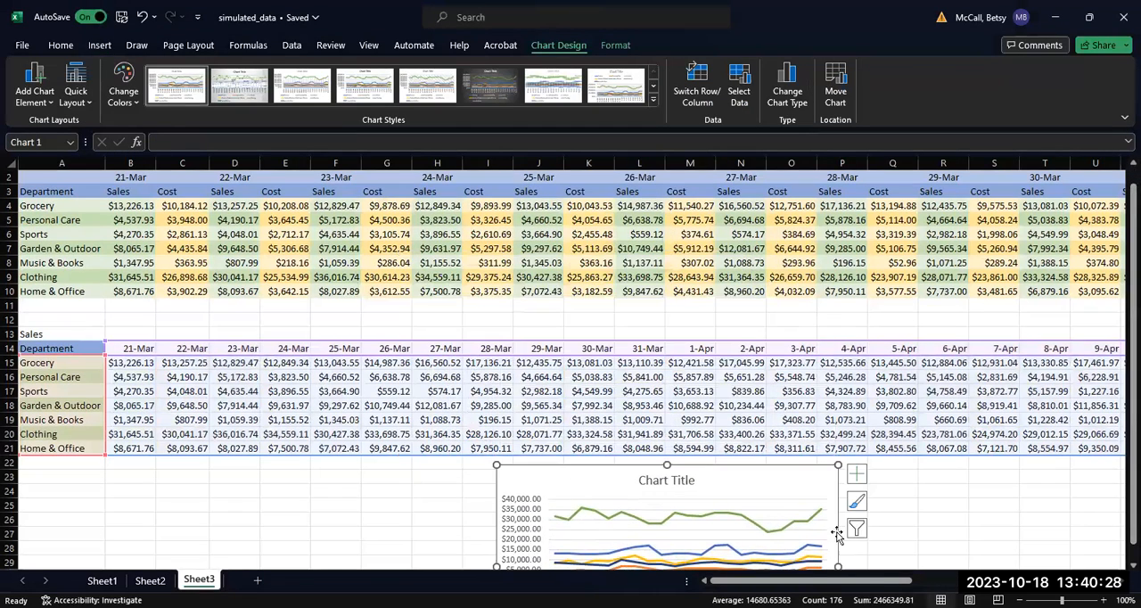
{"action": "scroll", "coordinate": [944, 588], "scroll_direction": "right", "scroll_amount": 3}
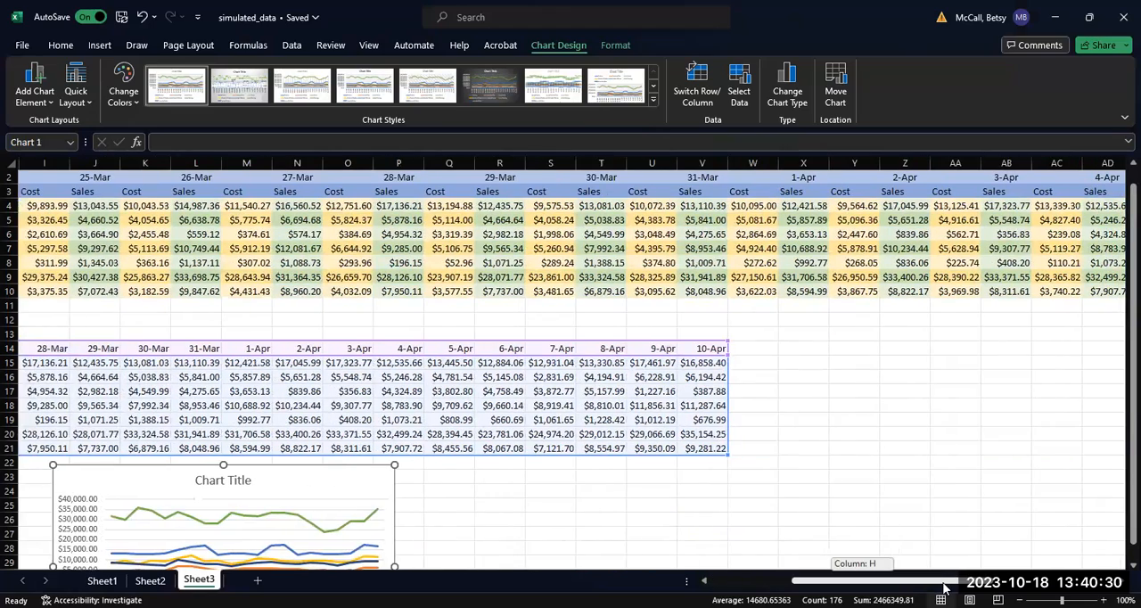
{"action": "left_click_drag", "start_coordinate": [76, 470], "coordinate": [797, 341]}
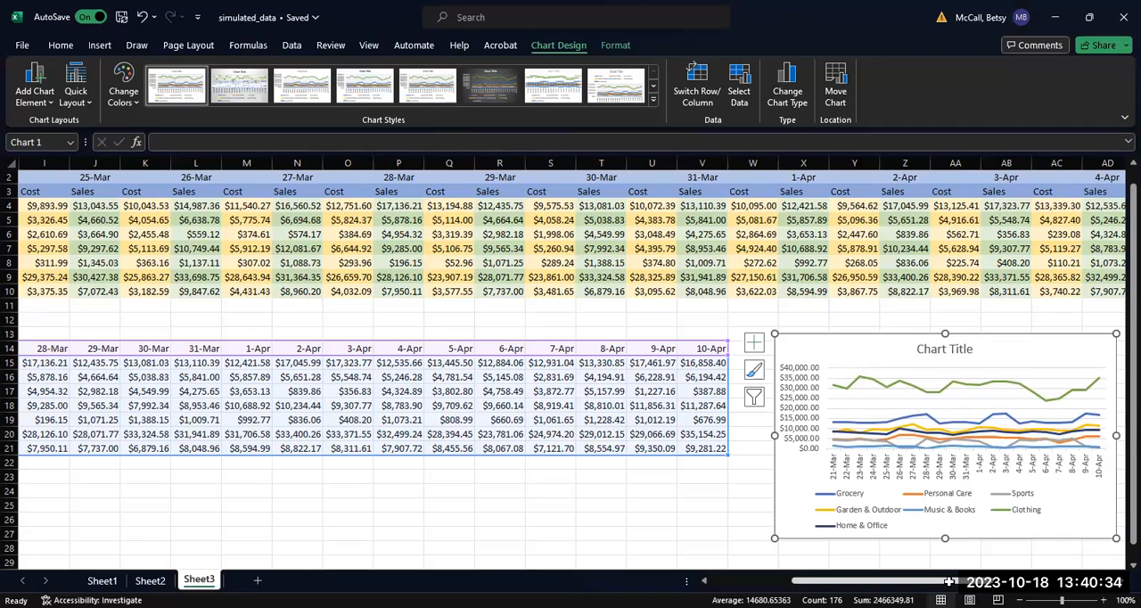
Step: Change the chart title to "Daily Sales for Each Department"
{"action": "scroll", "coordinate": [722, 349], "scroll_direction": "right", "scroll_amount": 2}
{"action": "left_click", "coordinate": [728, 348]}
{"action": "left_click", "coordinate": [728, 349]}
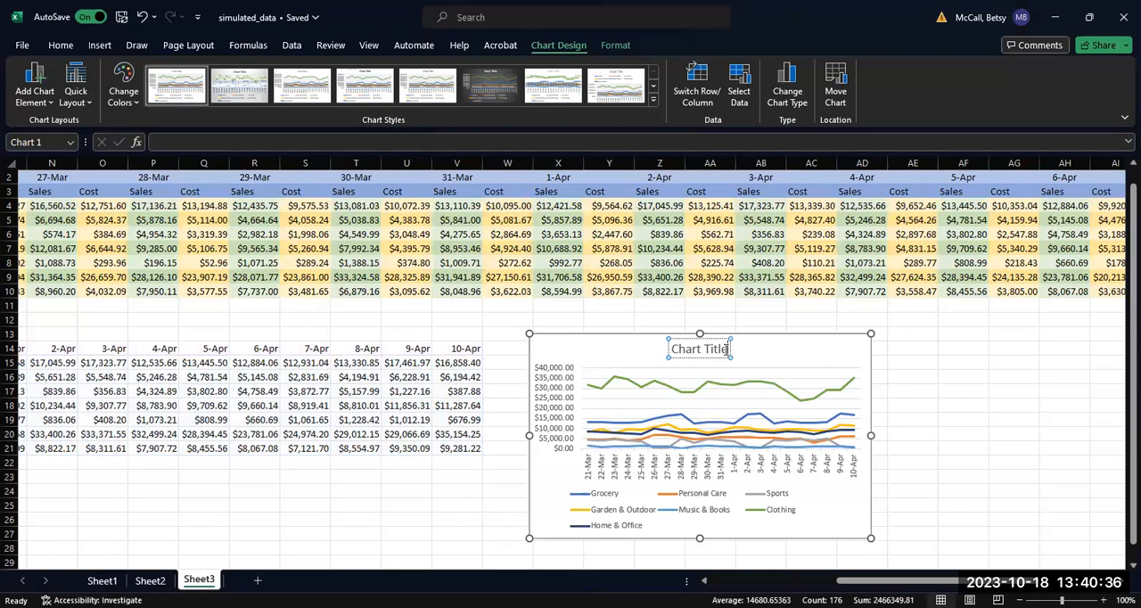
{"action": "key", "text": "BackSpace"}
{"action": "key", "text": "BackSpace"}
{"action": "key", "text": "BackSpace"}
{"action": "key", "text": "BackSpace"}
{"action": "key", "text": "BackSpace"}
{"action": "key", "text": "BackSpace"}
{"action": "key", "text": "BackSpace"}
{"action": "key", "text": "BackSpace"}
{"action": "key", "text": "BackSpace"}
{"action": "key", "text": "BackSpace"}
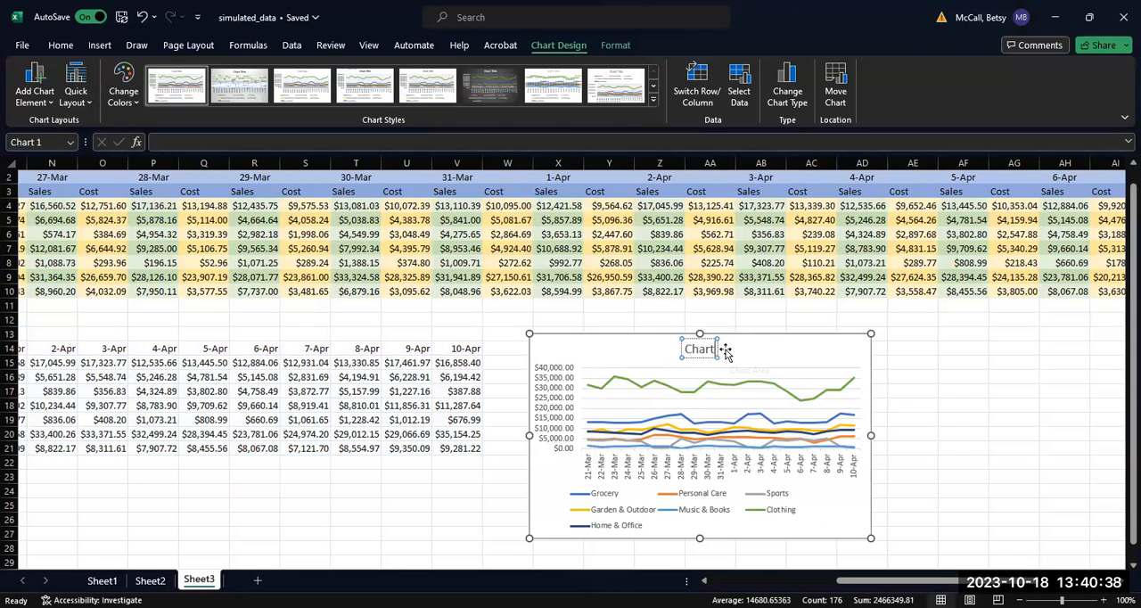
{"action": "key", "text": "BackSpace"}
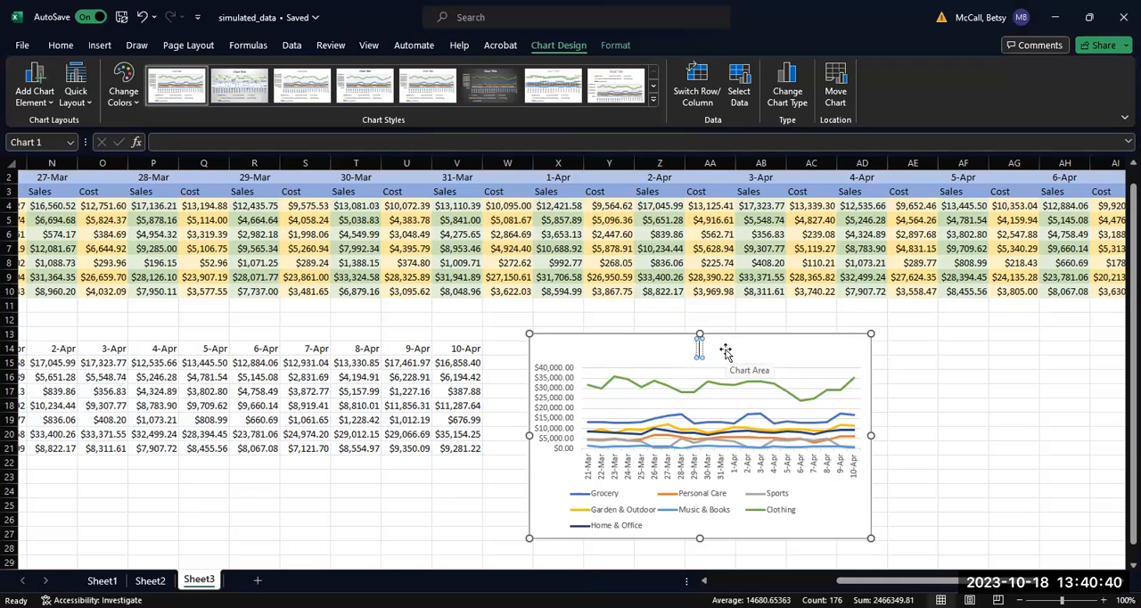
{"action": "type", "text": "Daily"}
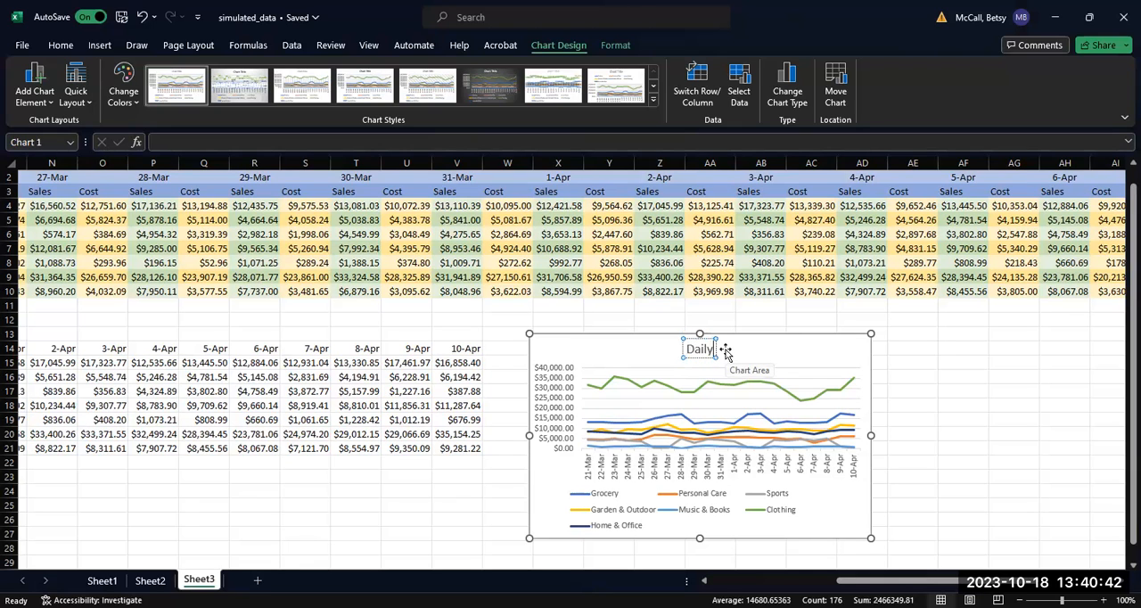
{"action": "type", "text": " Sales for E"}
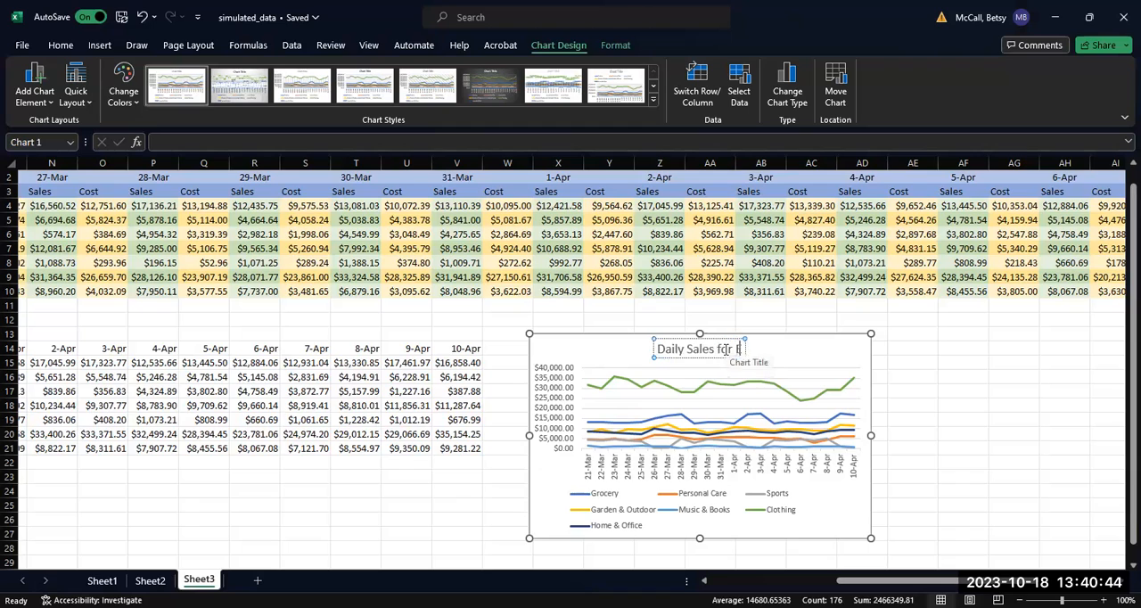
{"action": "type", "text": "ach Department"}
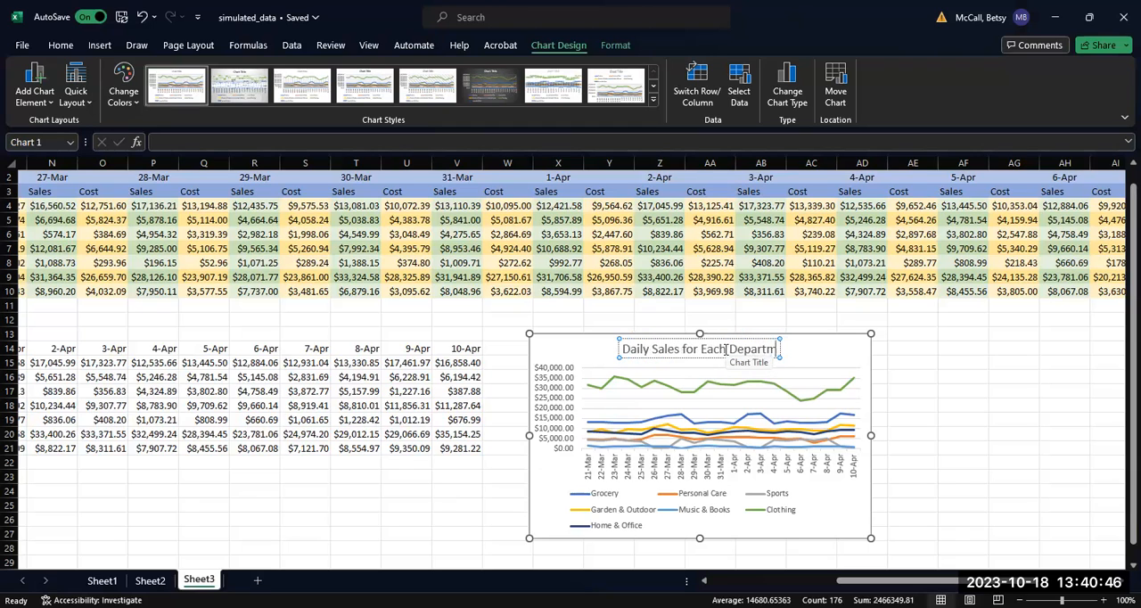
{"action": "left_click", "coordinate": [814, 348]}
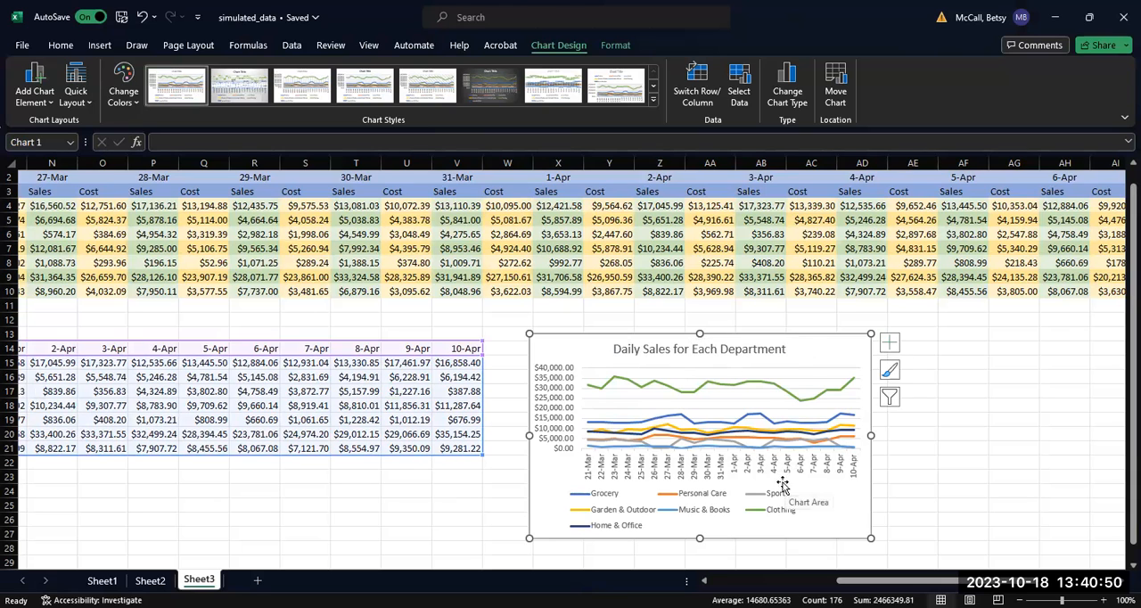
Step: Add axis titles to the chart and name the horizontal axis "Date"
{"action": "left_click", "coordinate": [879, 344]}
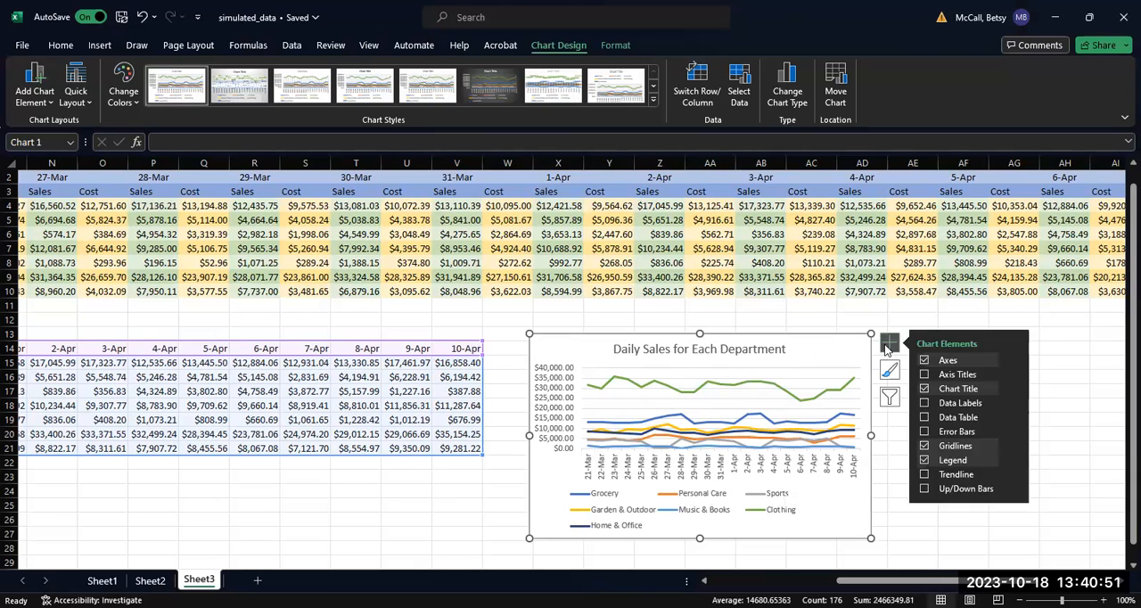
{"action": "left_click", "coordinate": [923, 374]}
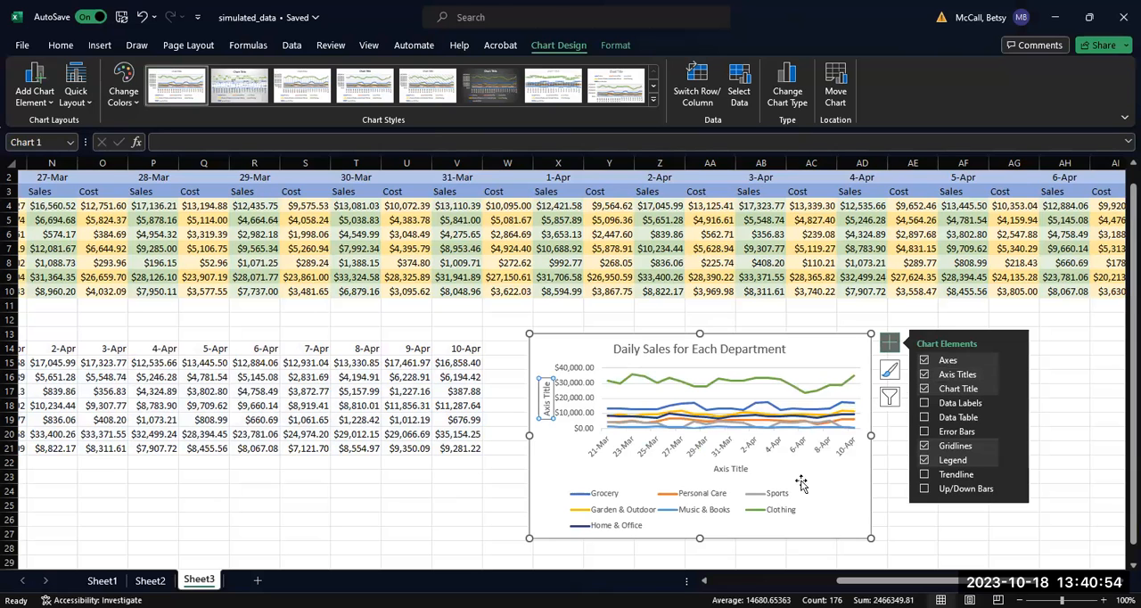
{"action": "left_click", "coordinate": [744, 470]}
{"action": "left_click", "coordinate": [748, 468]}
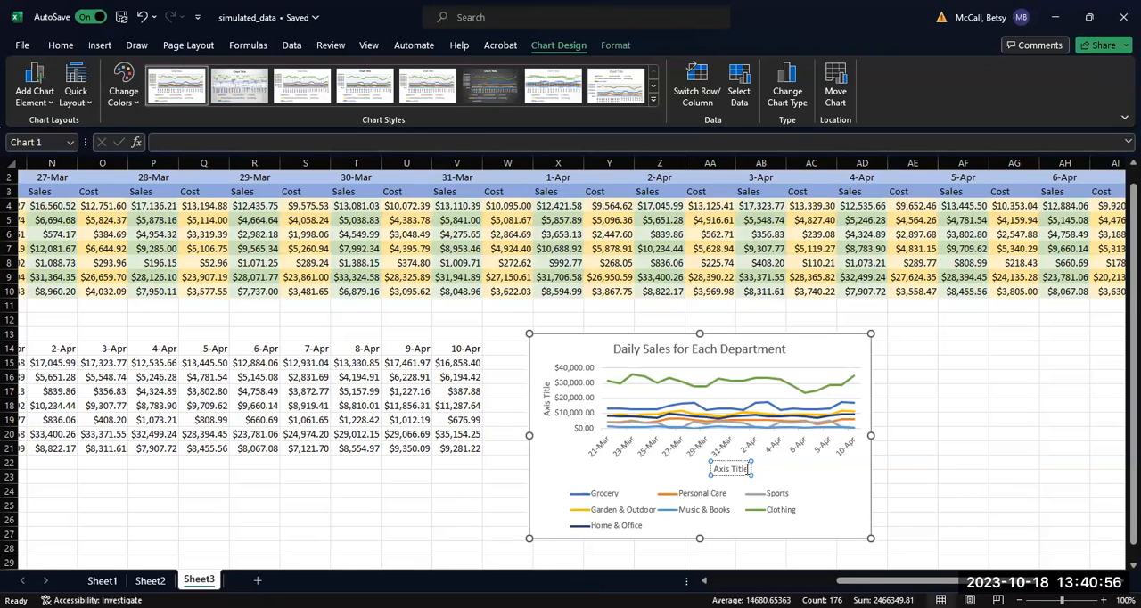
{"action": "key", "text": "BackSpace"}
{"action": "key", "text": "BackSpace"}
{"action": "key", "text": "BackSpace"}
{"action": "key", "text": "BackSpace"}
{"action": "key", "text": "BackSpace"}
{"action": "key", "text": "BackSpace"}
{"action": "key", "text": "BackSpace"}
{"action": "key", "text": "BackSpace"}
{"action": "key", "text": "BackSpace"}
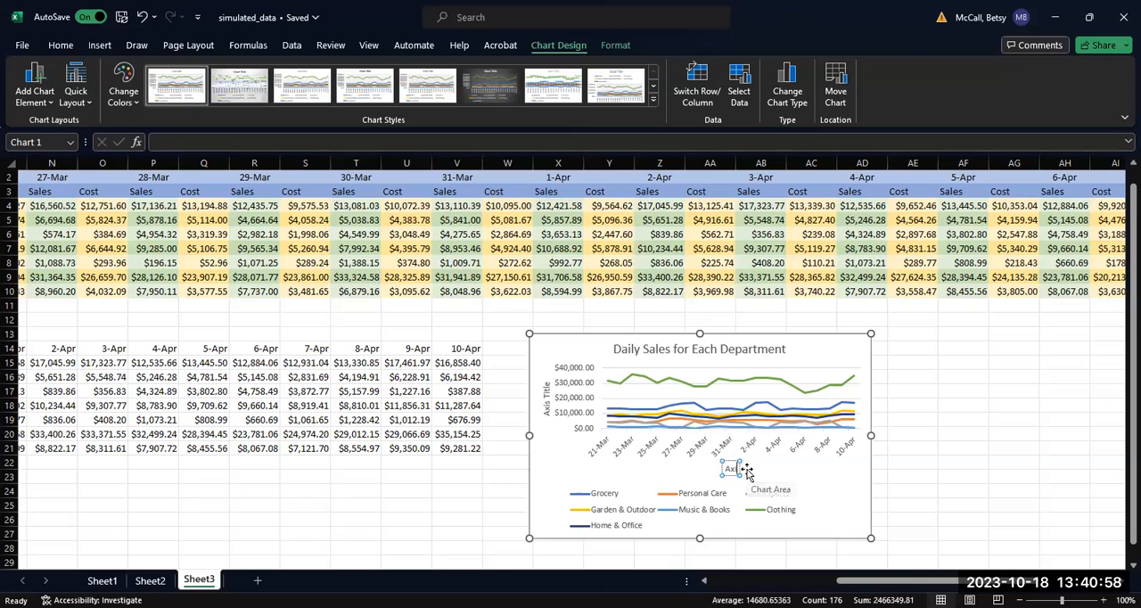
{"action": "key", "text": "BackSpace"}
{"action": "type", "text": "Date"}
Step: Set the chart's vertical axis title to "Sales in Dollars"
{"action": "left_click", "coordinate": [549, 383]}
{"action": "left_click", "coordinate": [549, 384]}
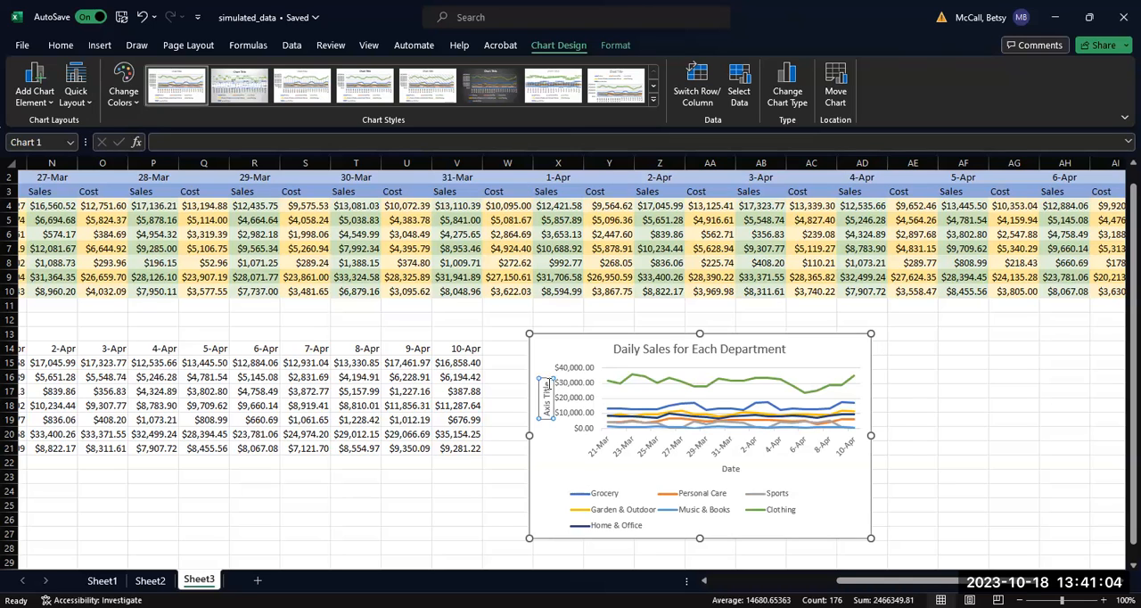
{"action": "key", "text": "BackSpace"}
{"action": "key", "text": "BackSpace"}
{"action": "key", "text": "BackSpace"}
{"action": "key", "text": "BackSpace"}
{"action": "key", "text": "BackSpace"}
{"action": "key", "text": "BackSpace"}
{"action": "key", "text": "BackSpace"}
{"action": "key", "text": "BackSpace"}
{"action": "key", "text": "BackSpace"}
{"action": "key", "text": "BackSpace"}
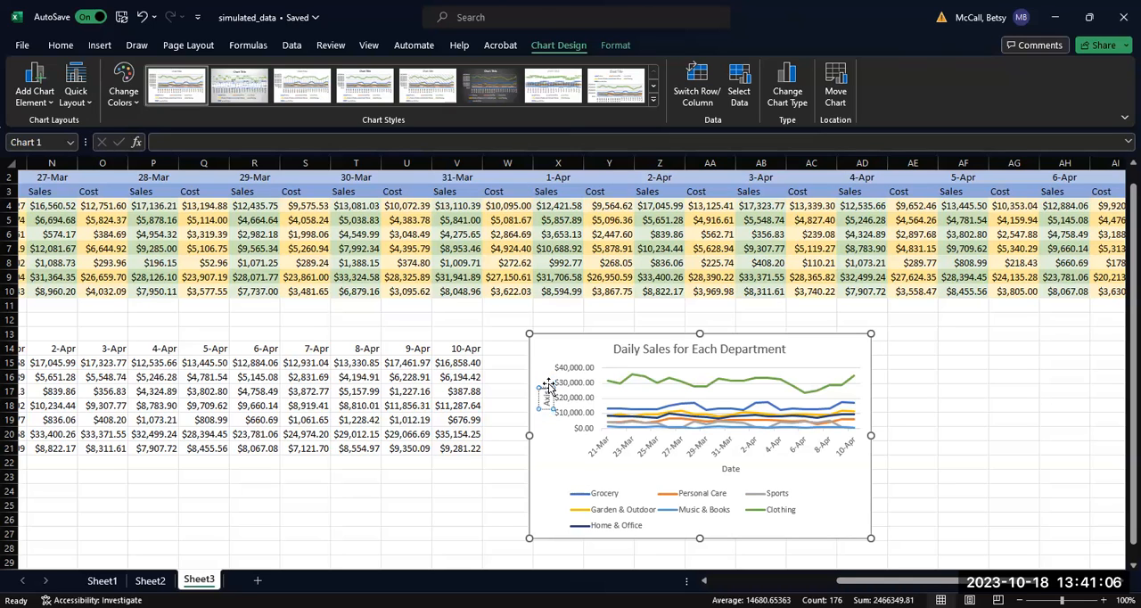
{"action": "key", "text": "BackSpace"}
{"action": "type", "text": "Sales (in Dollars"}
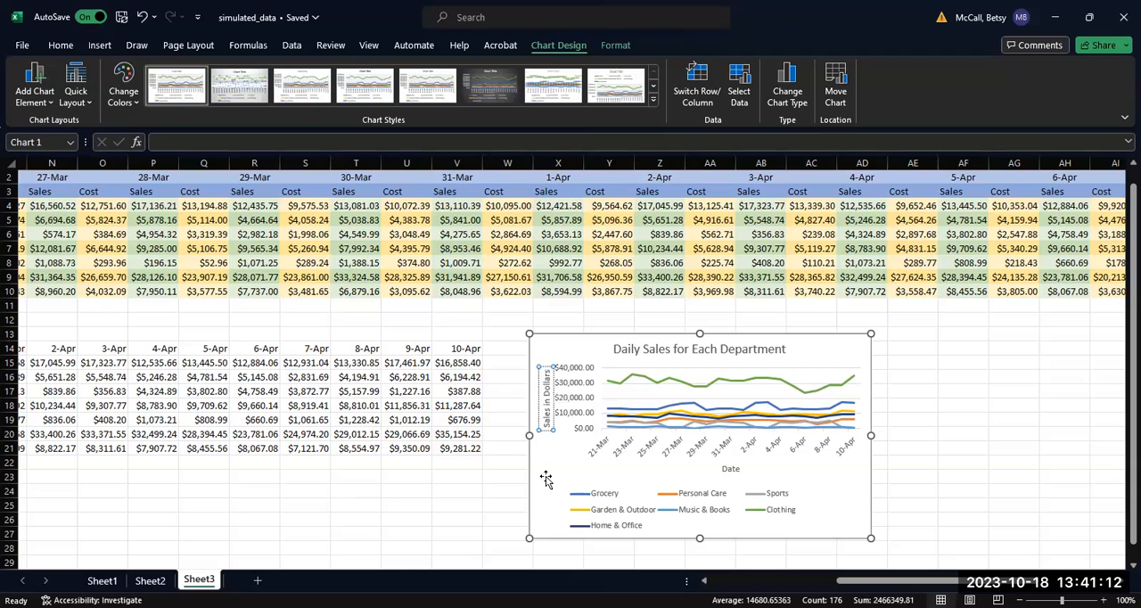
{"action": "left_click", "coordinate": [544, 469]}
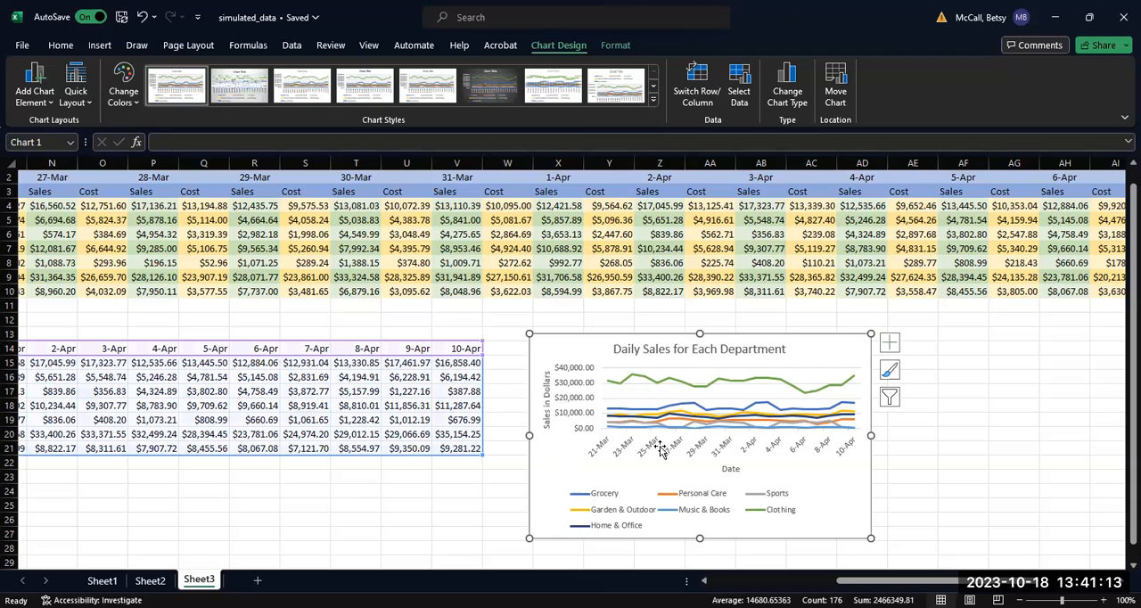
Step: Enlarge the chart from its lower outer corner so it extends to about column AF and row 32
{"action": "left_click", "coordinate": [1125, 565]}
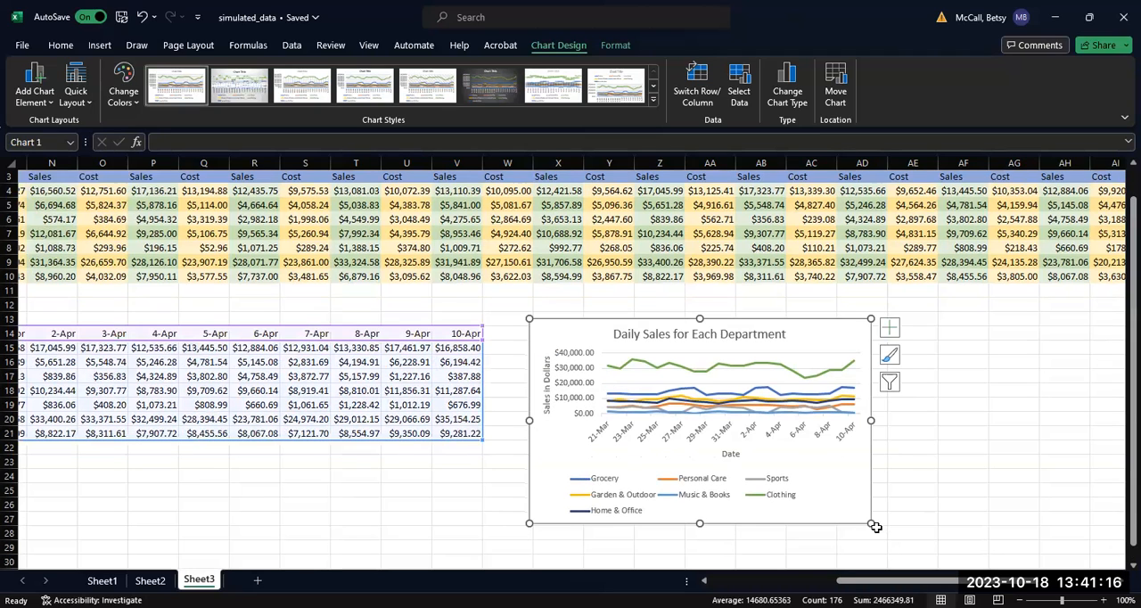
{"action": "left_click_drag", "start_coordinate": [871, 523], "coordinate": [989, 570]}
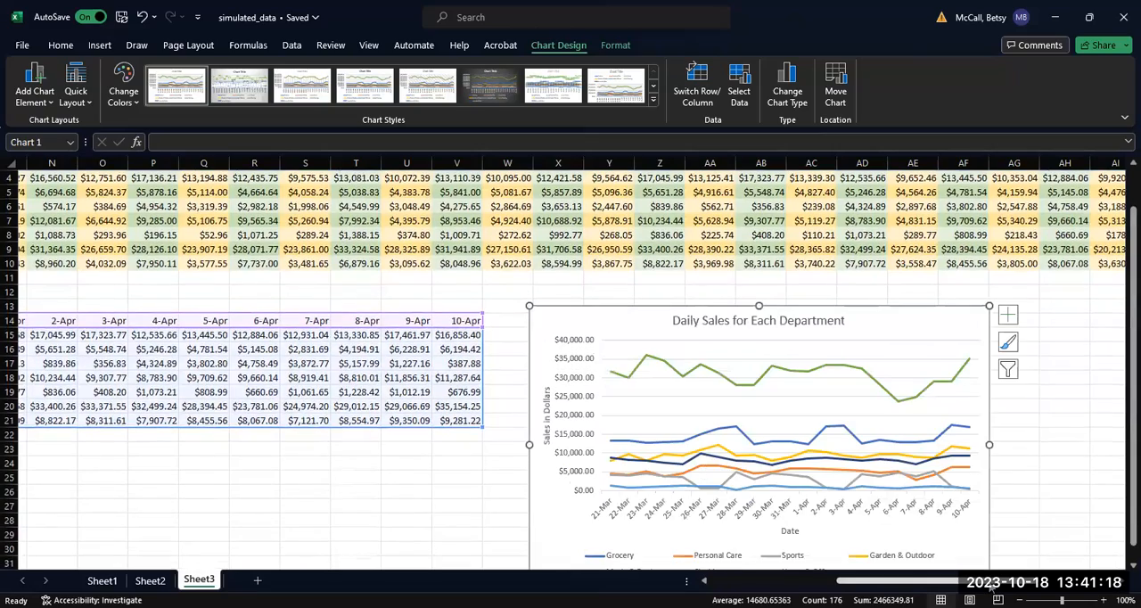
{"action": "scroll", "coordinate": [1121, 566], "scroll_direction": "down", "scroll_amount": 4}
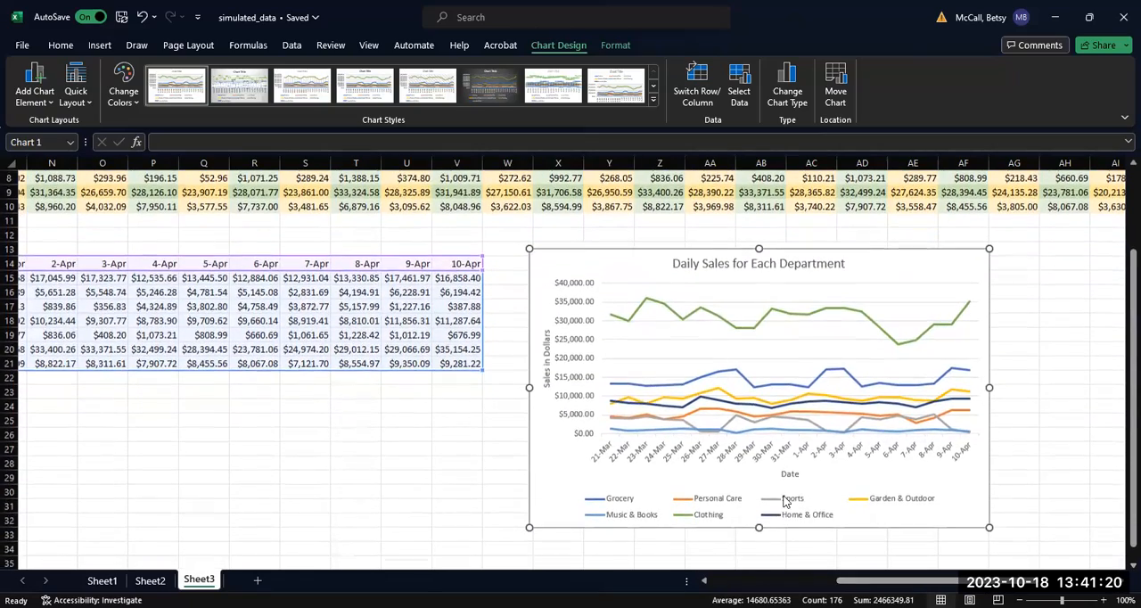
Step: Position the chart legend at the top, between the chart title and the plot, and return to the start of the sales table
{"action": "left_click", "coordinate": [834, 506]}
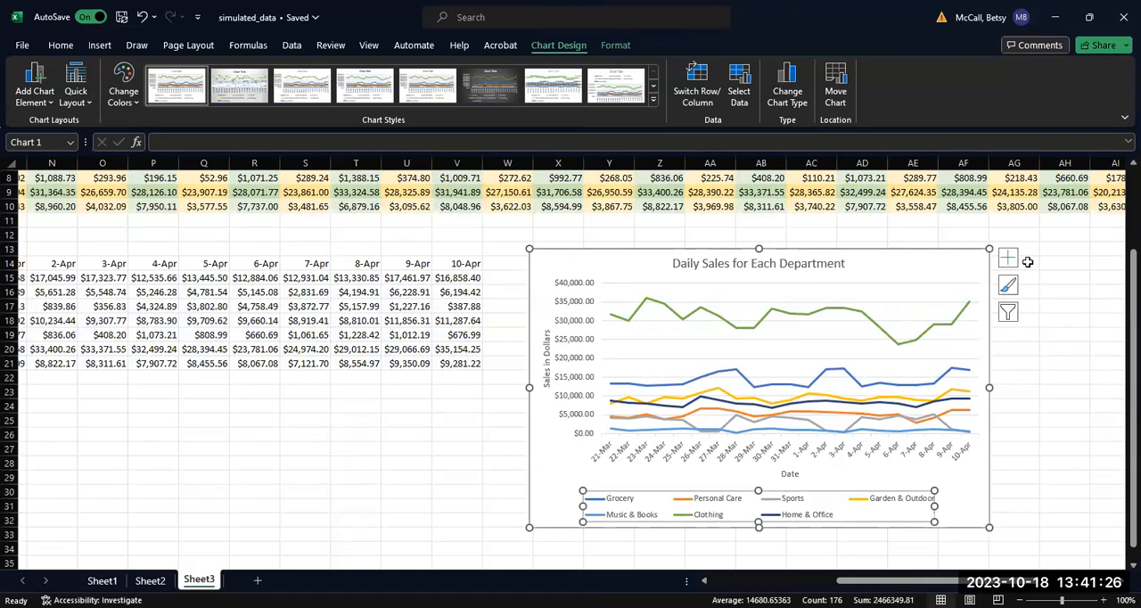
{"action": "left_click", "coordinate": [1009, 261]}
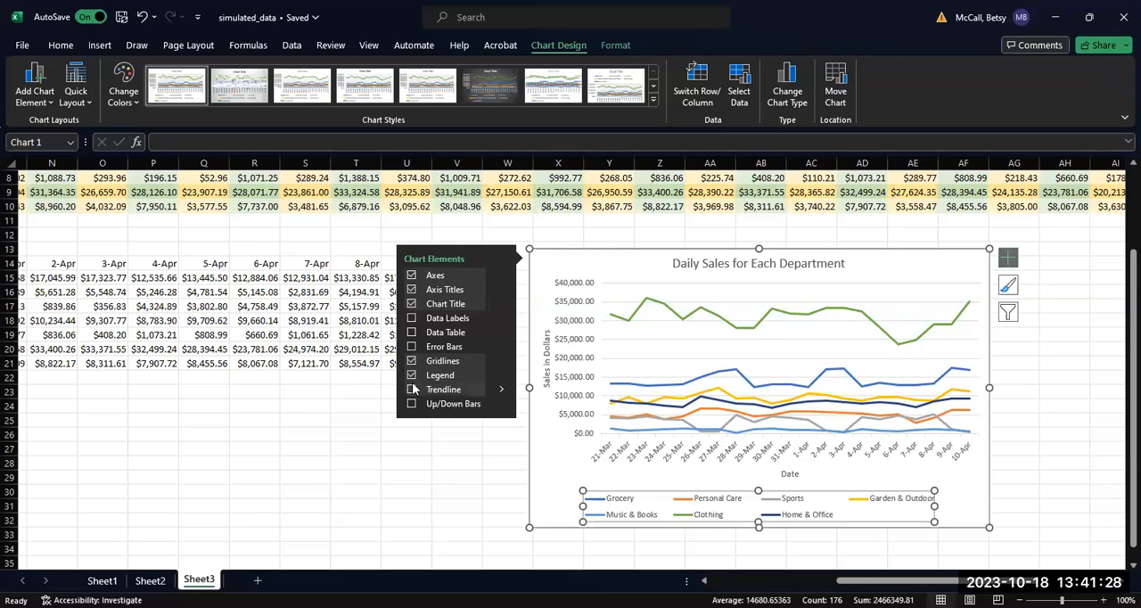
{"action": "mouse_move", "coordinate": [501, 377]}
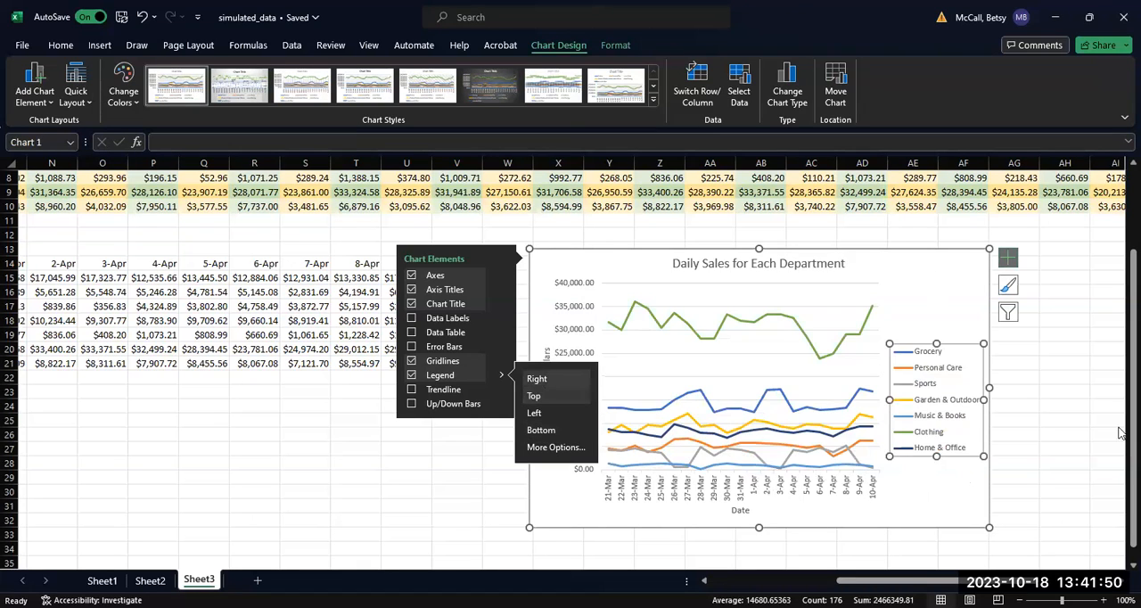
{"action": "left_click", "coordinate": [534, 396]}
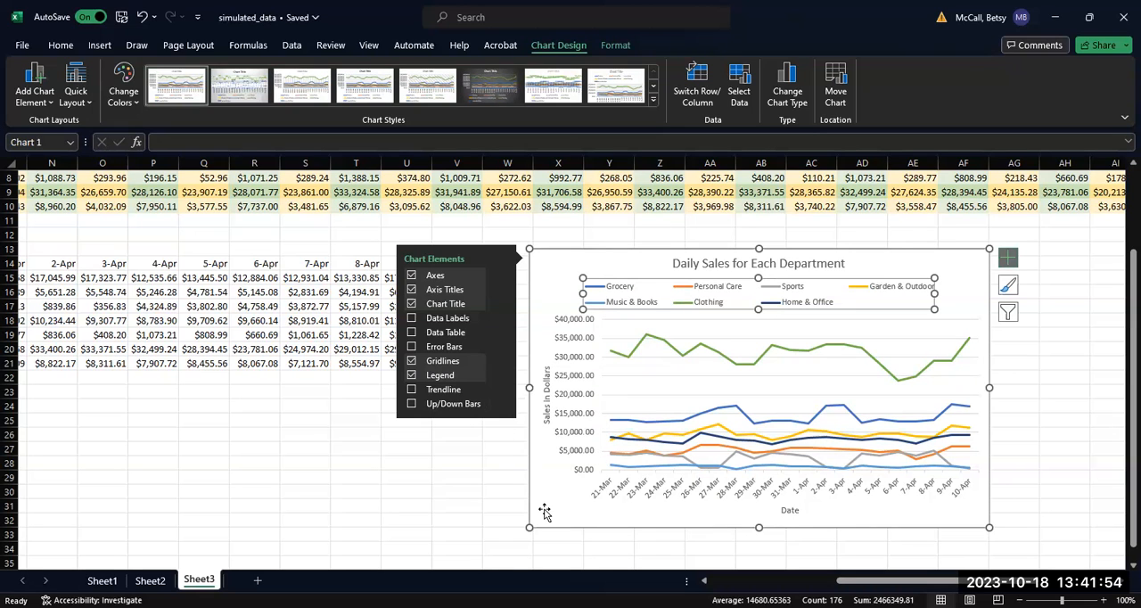
{"action": "left_click", "coordinate": [1012, 260]}
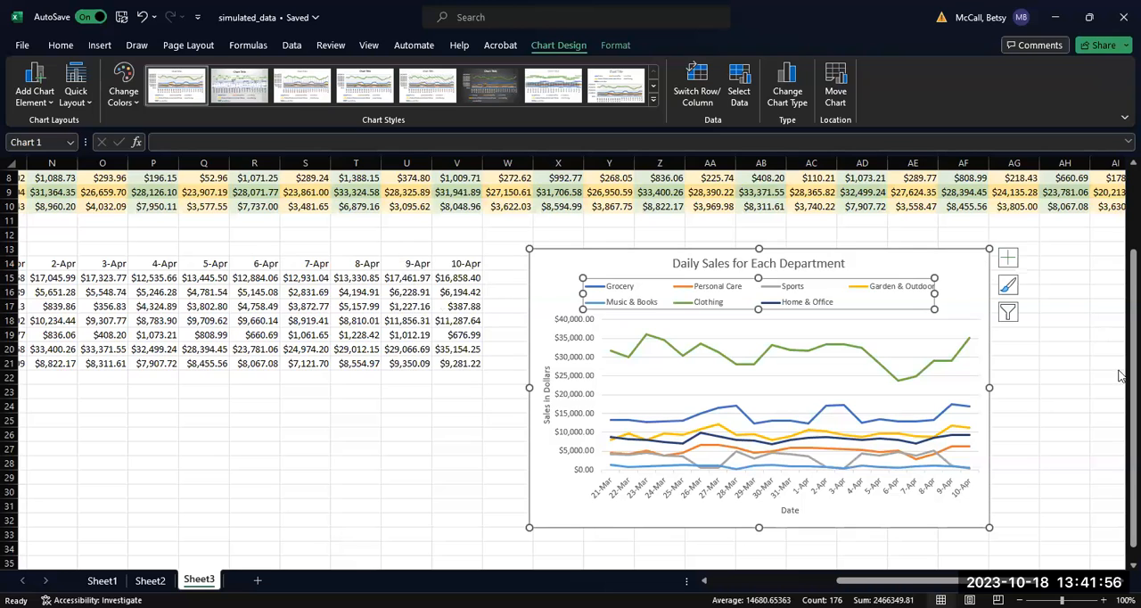
{"action": "left_click", "coordinate": [901, 524]}
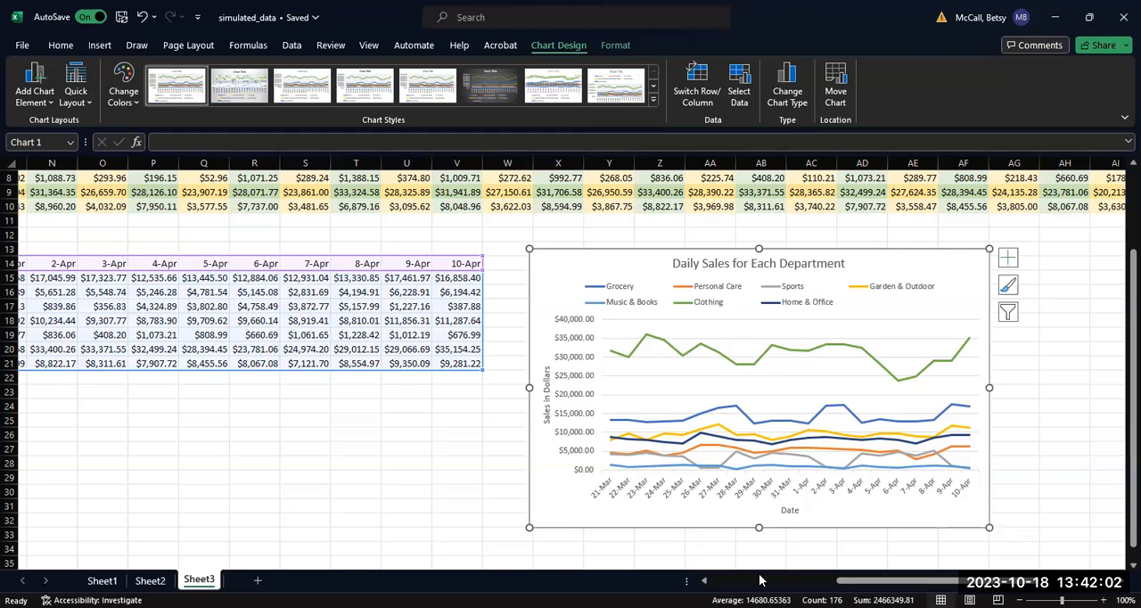
{"action": "left_click_drag", "start_coordinate": [862, 589], "coordinate": [828, 586]}
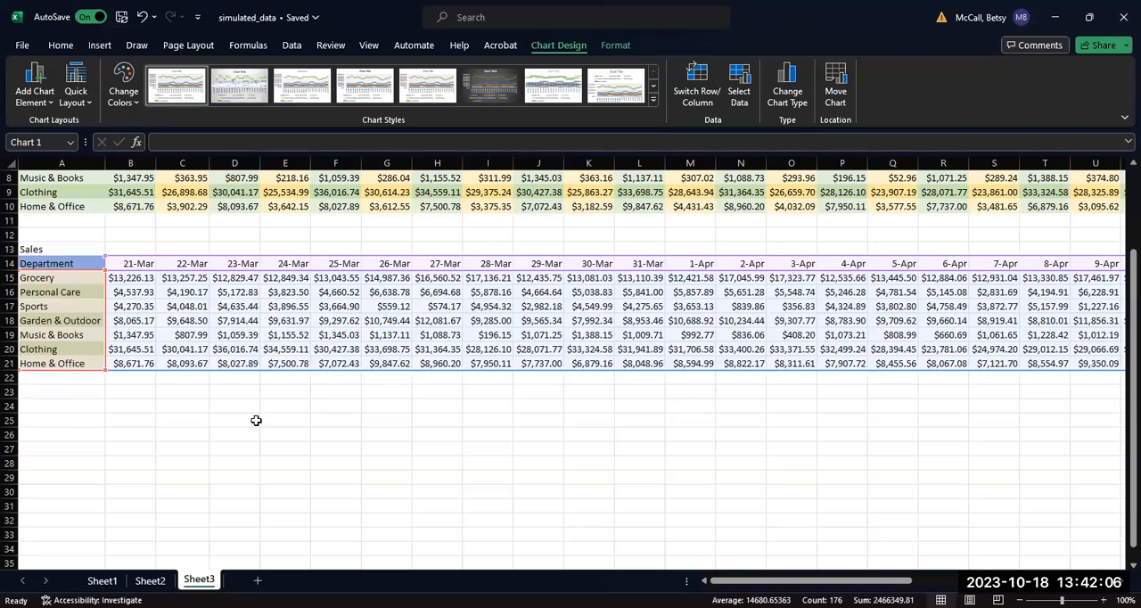